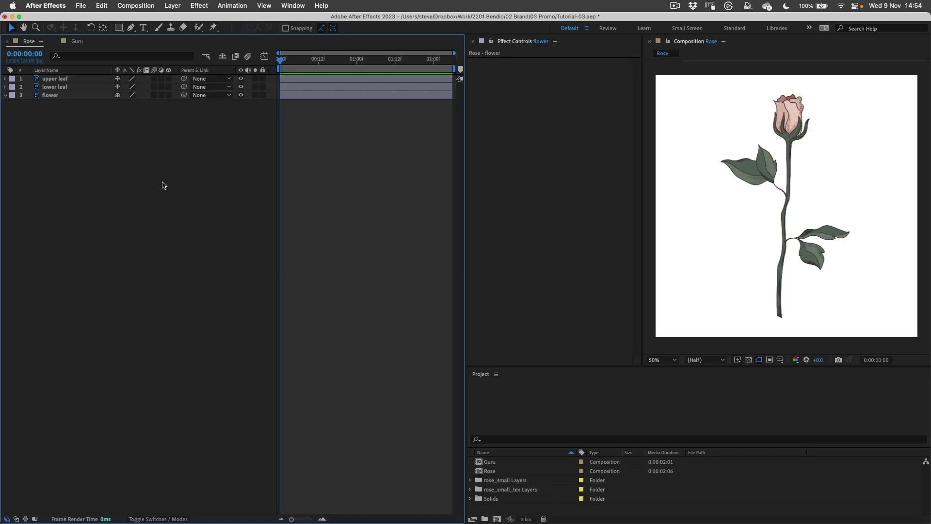
# Solo the flower layer, then bring the lower and upper leaves back into view
pyautogui.click(255, 95)
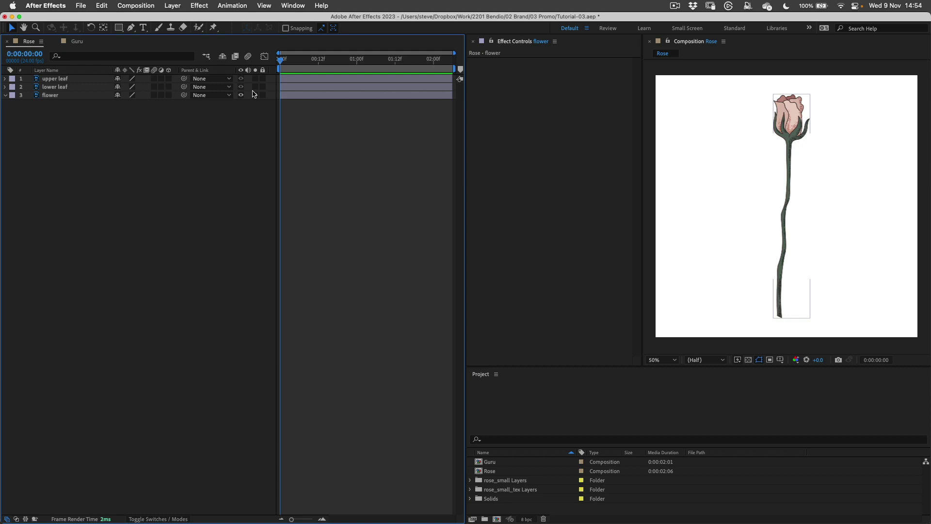
pyautogui.click(255, 87)
pyautogui.click(255, 78)
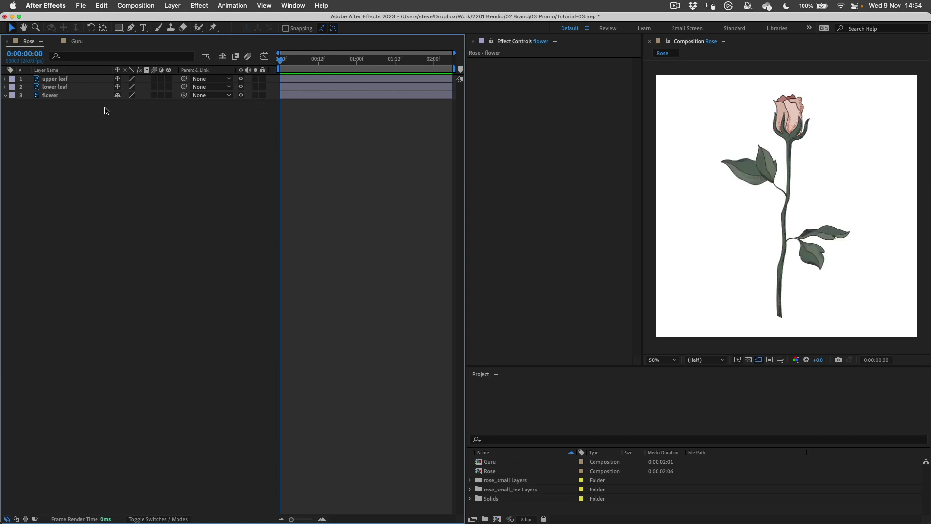
# Test-rotate the lower leaf, undo the rotation, and select the flower layer
pyautogui.click(67, 87)
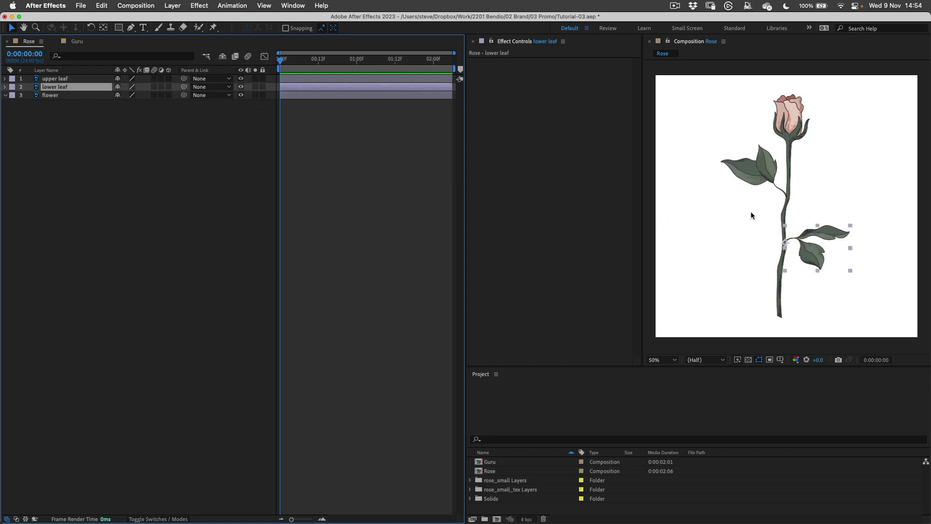
pyautogui.press('w')
pyautogui.moveTo(834, 227); pyautogui.dragTo(819, 199)
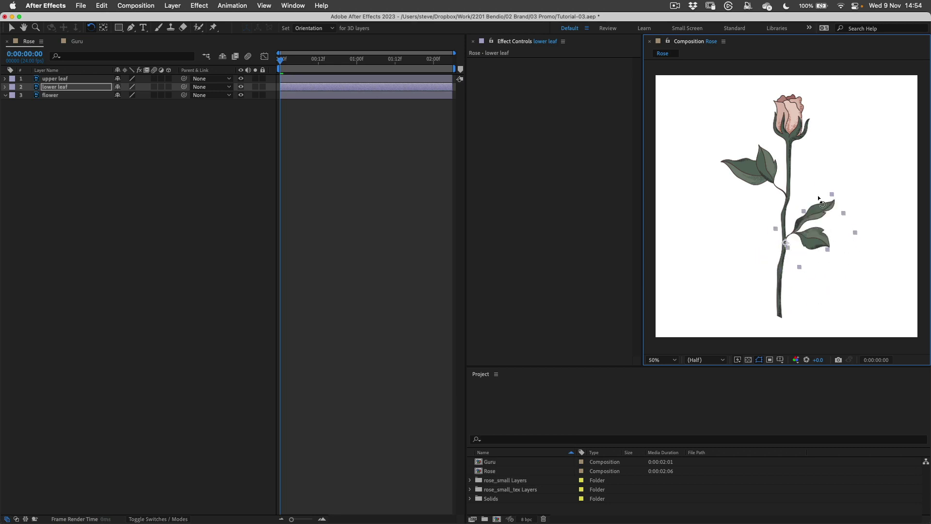
pyautogui.press('super+z')
pyautogui.click(60, 96)
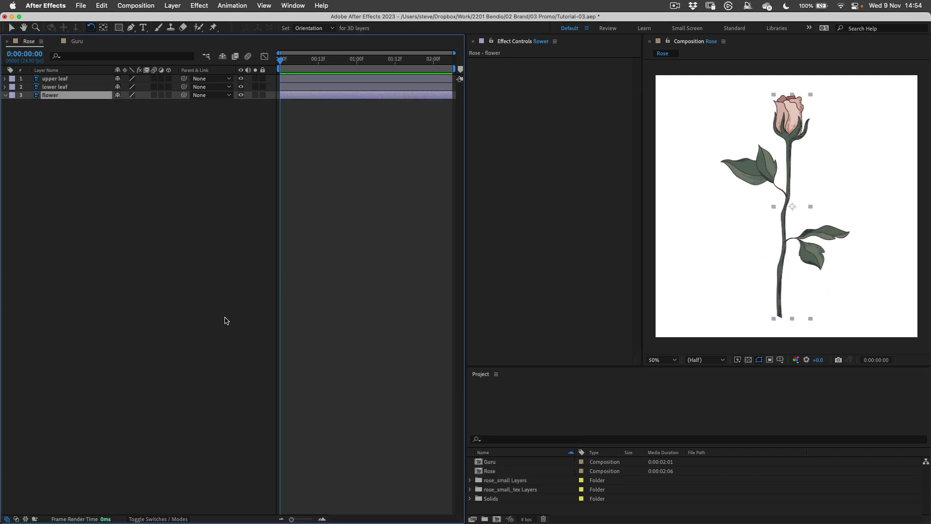
# Apply Animatable > Bendio to the flower layer and test bending the rose head sideways
pyautogui.click(201, 4)
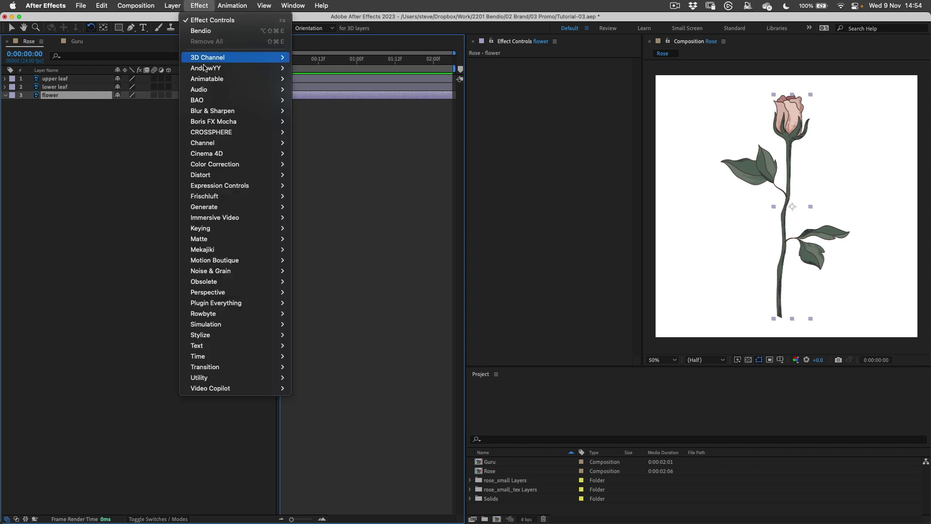
pyautogui.click(298, 79)
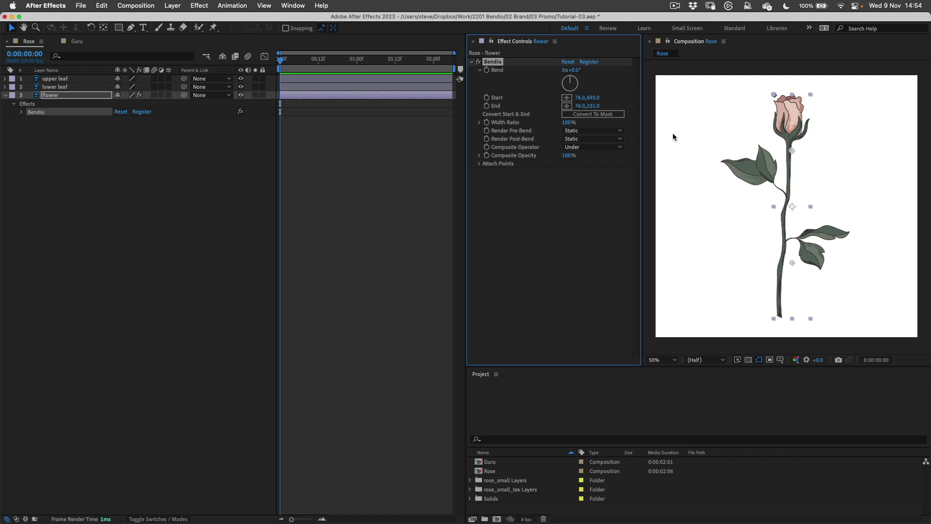
pyautogui.moveTo(574, 70); pyautogui.dragTo(601, 69)
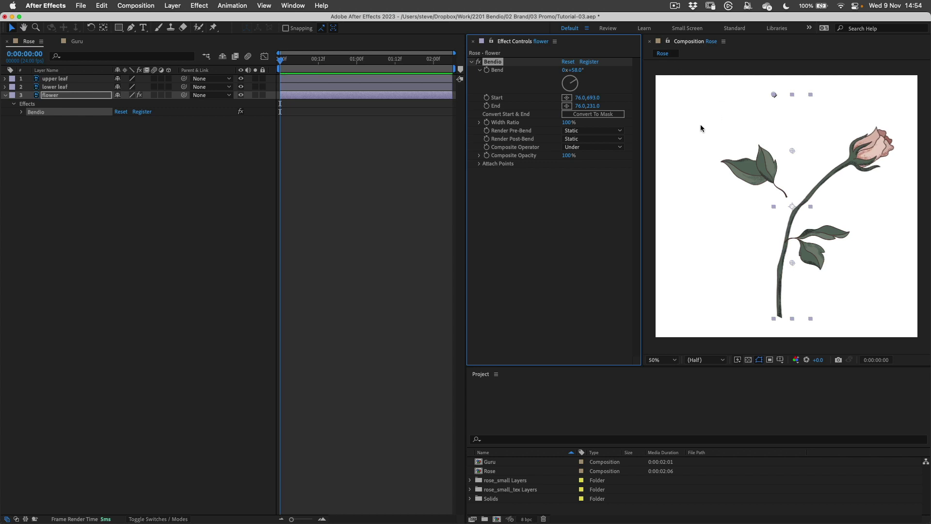
# Set Bend to 0° and place Start at 28,807 and End at 66,245 along the stem
pyautogui.moveTo(792, 151)
pyautogui.mouseDown()
pyautogui.moveTo(793, 200)
pyautogui.moveTo(792, 105)
pyautogui.moveTo(793, 141)
pyautogui.mouseUp()
pyautogui.moveTo(791, 262); pyautogui.dragTo(779, 289)
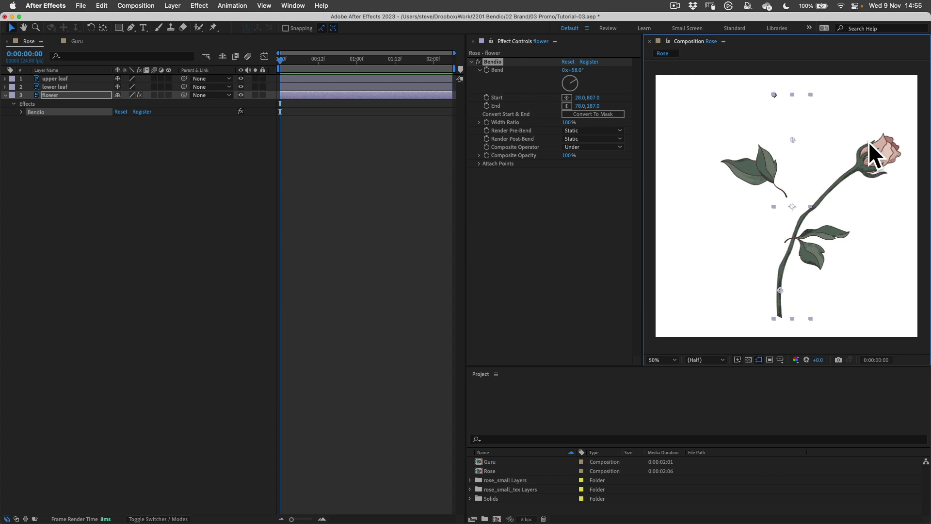
pyautogui.click(575, 70)
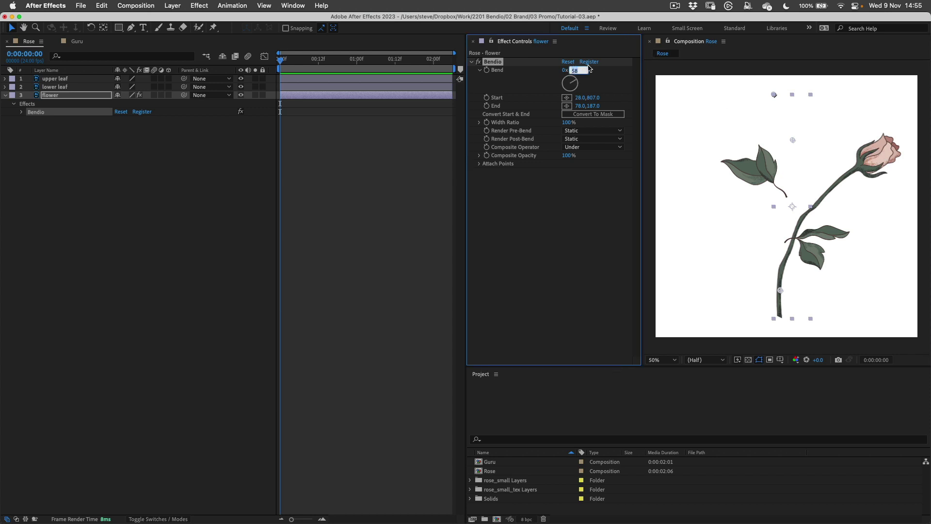
pyautogui.write('0')
pyautogui.press('Return')
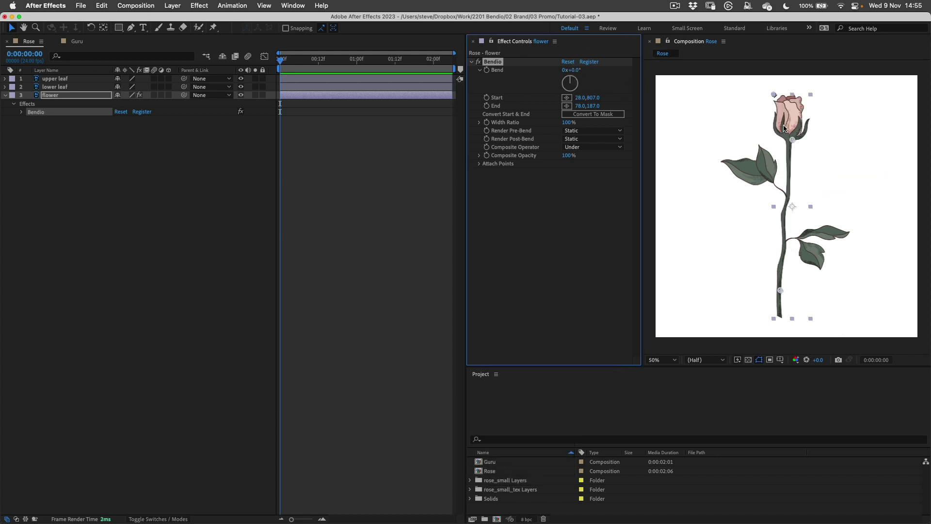
pyautogui.moveTo(793, 138); pyautogui.dragTo(790, 152)
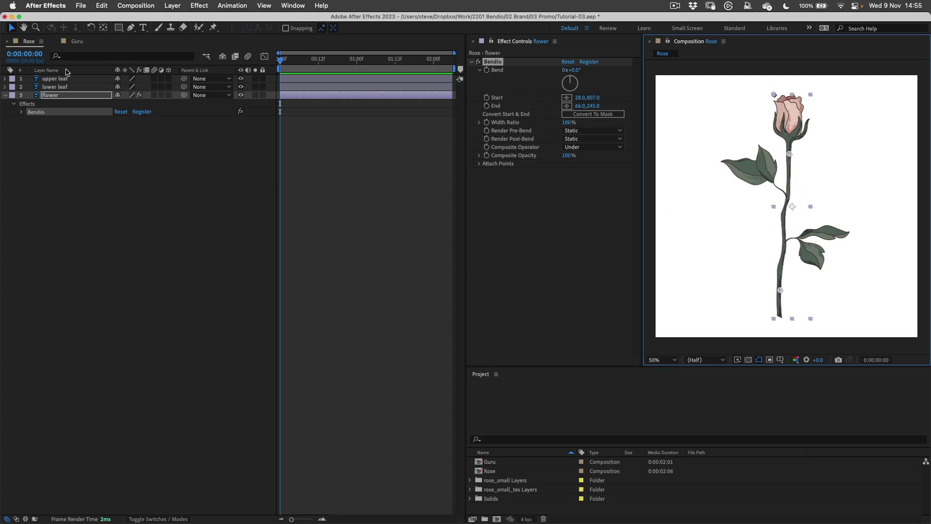
pyautogui.click(61, 87)
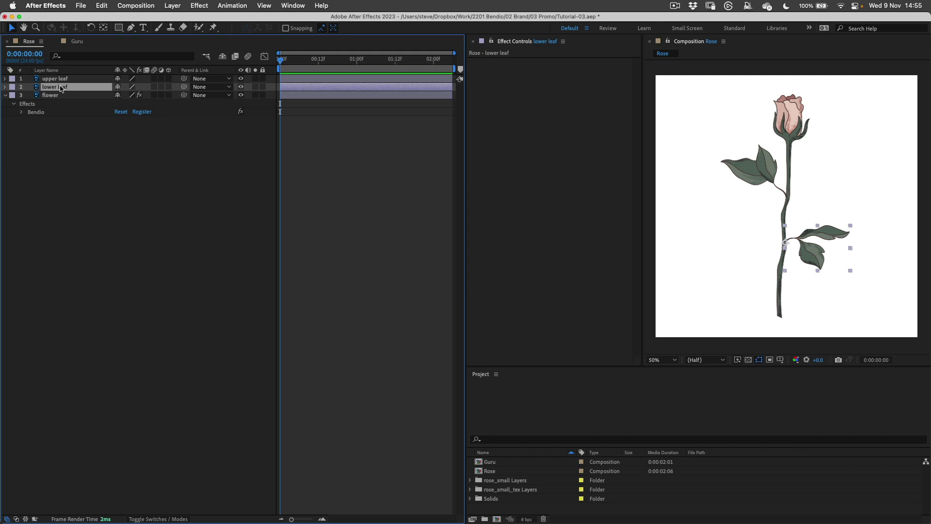
pyautogui.click(735, 196)
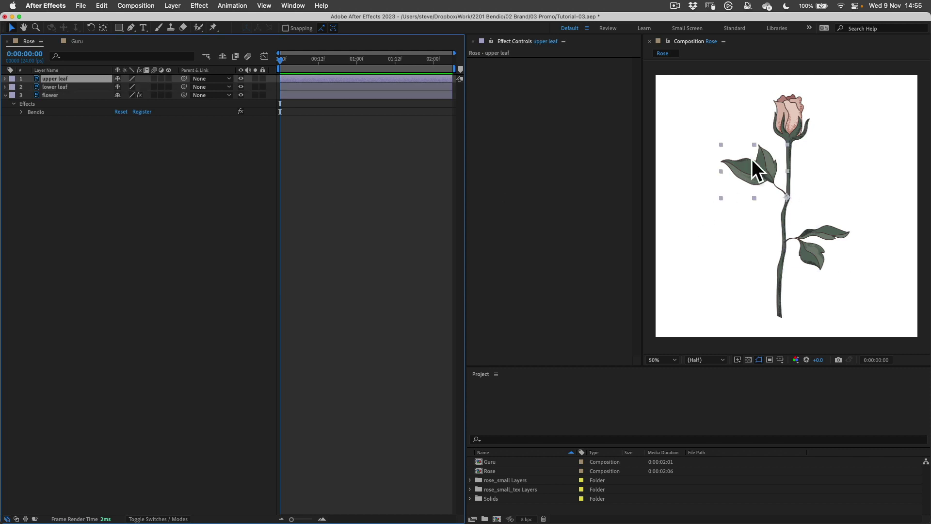
pyautogui.click(196, 6)
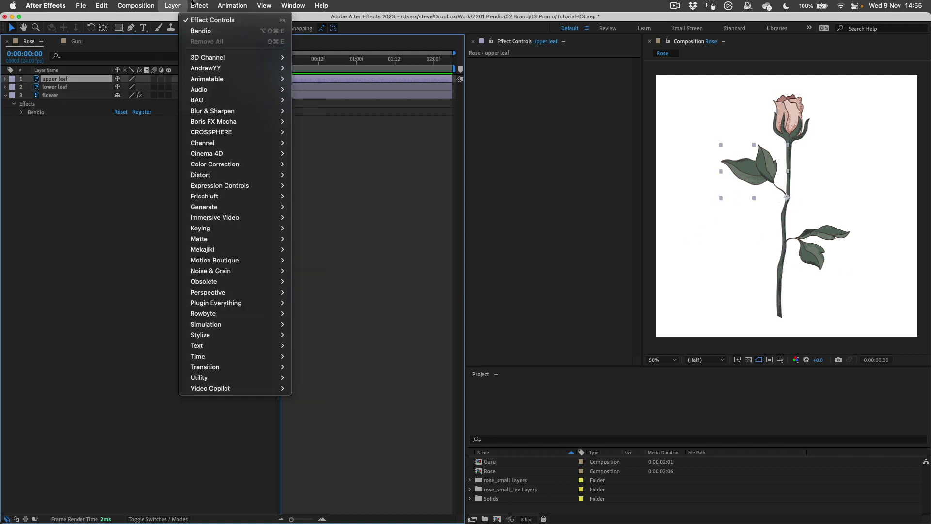
pyautogui.click(199, 30)
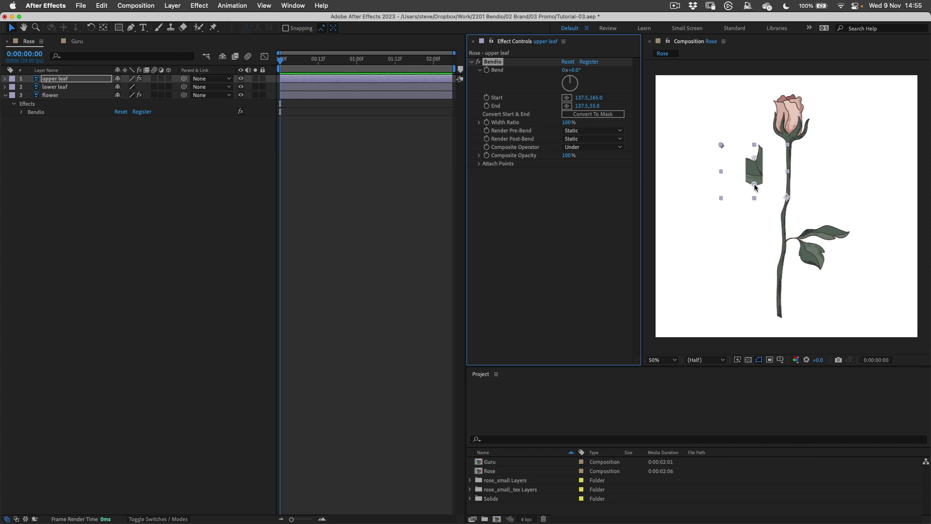
pyautogui.moveTo(755, 185); pyautogui.dragTo(752, 163)
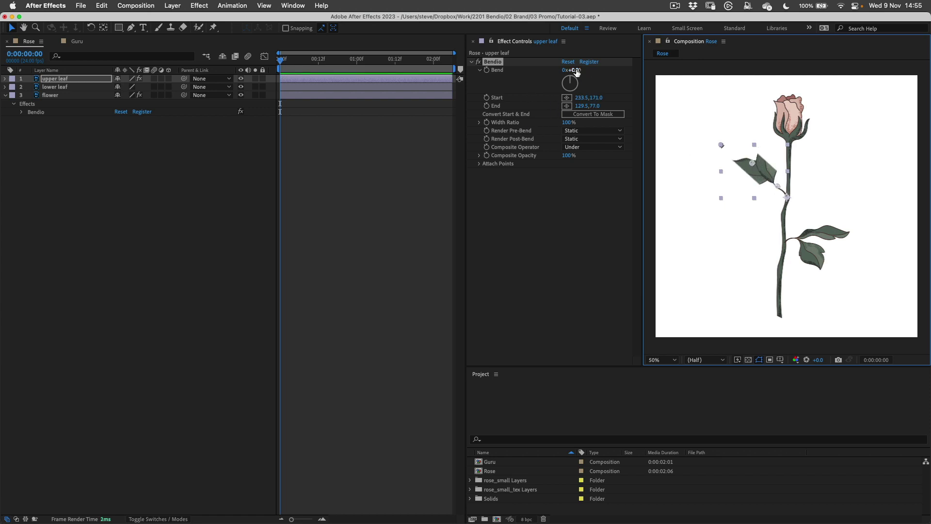
pyautogui.moveTo(570, 72); pyautogui.dragTo(578, 74)
pyautogui.press('super+z')
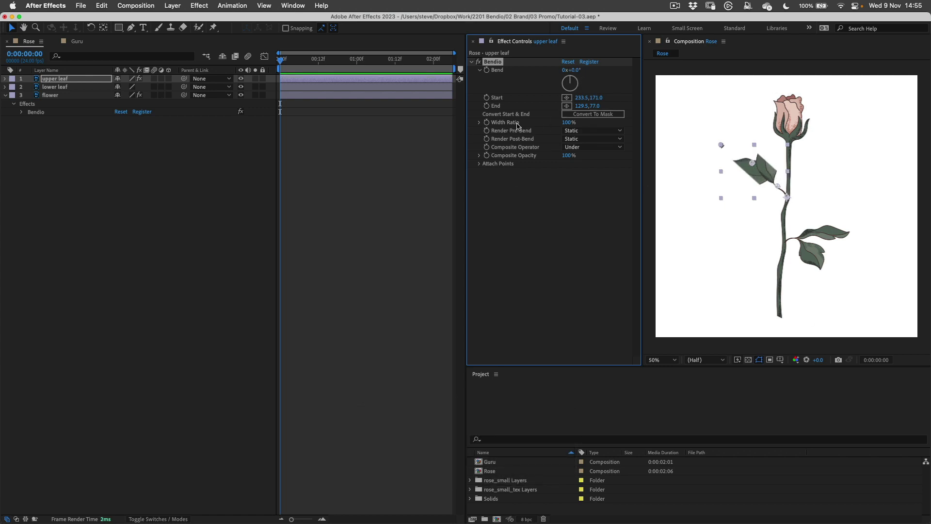
pyautogui.moveTo(568, 122); pyautogui.dragTo(617, 121)
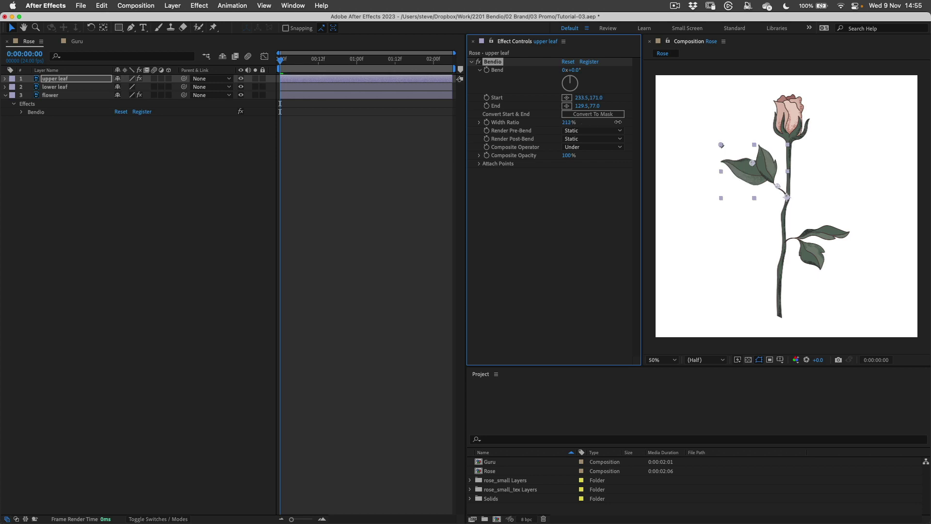
pyautogui.moveTo(573, 71)
pyautogui.mouseDown()
pyautogui.moveTo(584, 70)
pyautogui.moveTo(574, 71)
pyautogui.mouseUp()
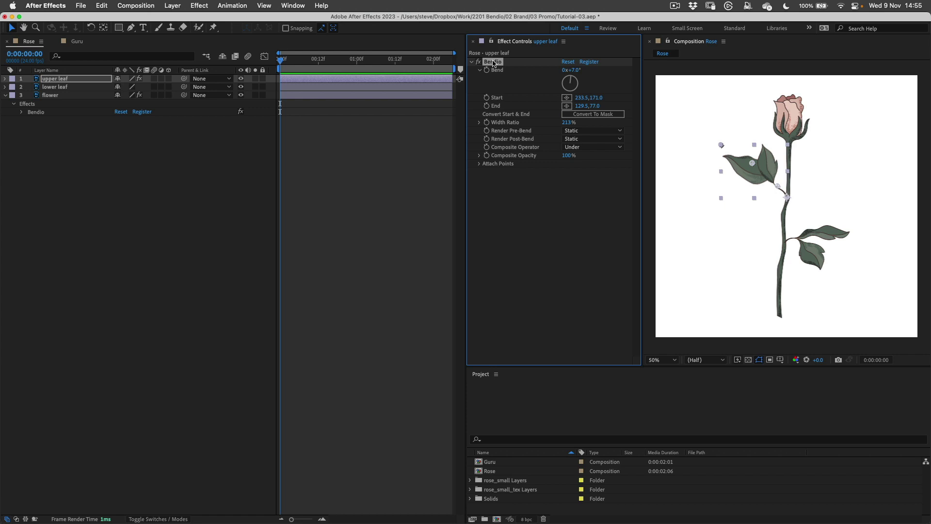
pyautogui.press('BackSpace')
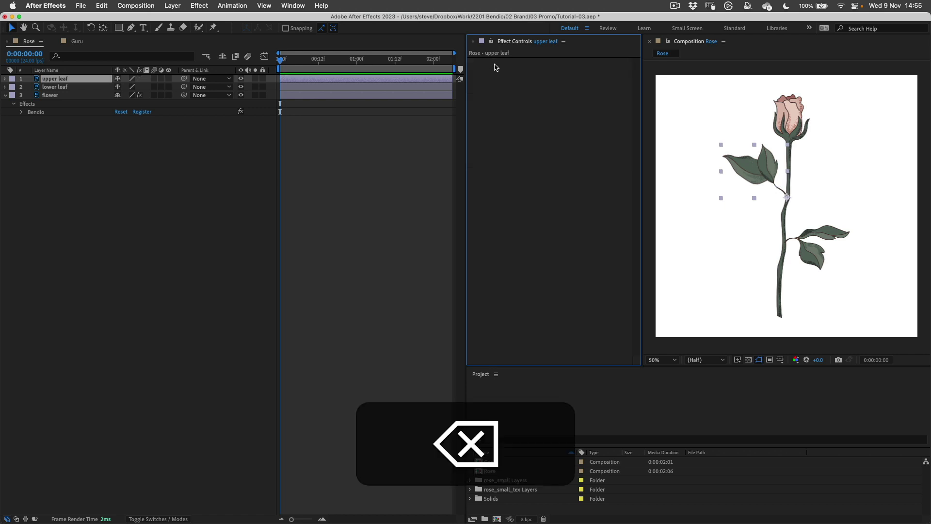
# Move the flower's Bendio End up to 60,223 and Start toward the base at 18,785
pyautogui.click(35, 112)
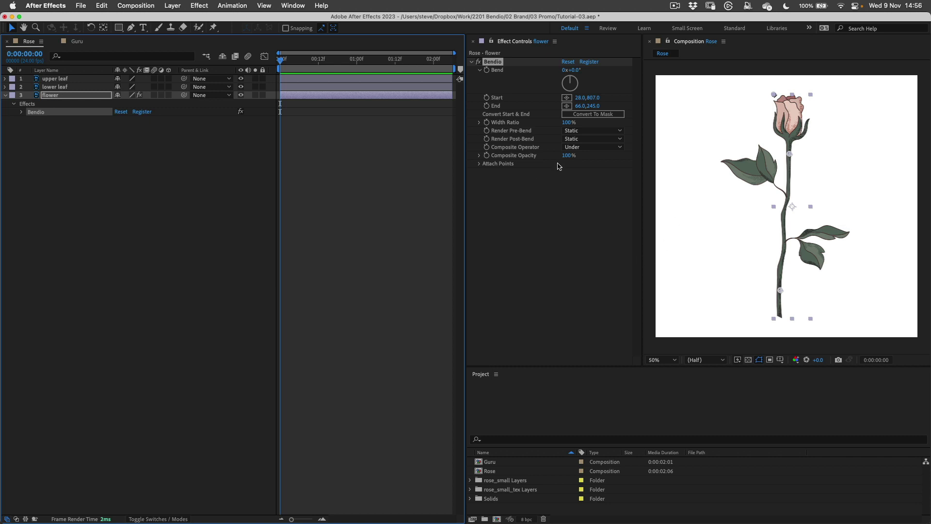
pyautogui.moveTo(790, 155); pyautogui.dragTo(790, 152)
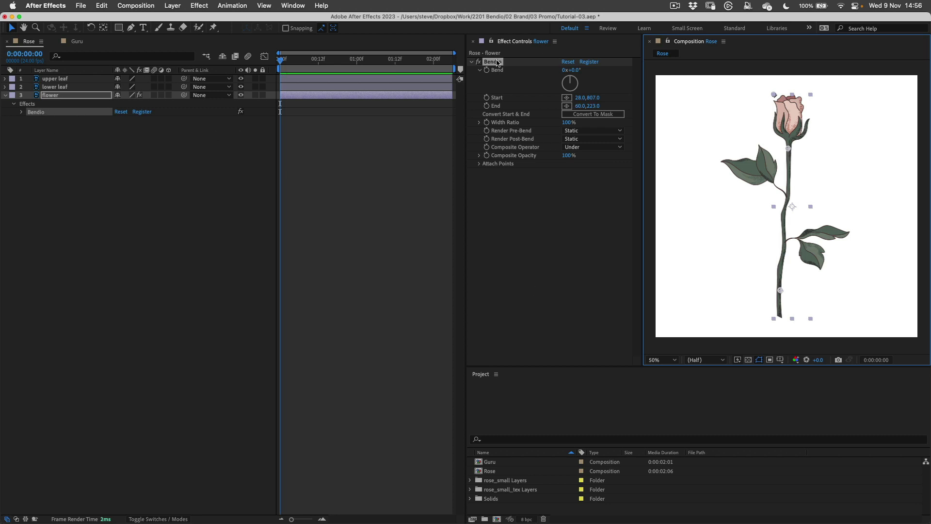
pyautogui.click(54, 141)
pyautogui.click(44, 97)
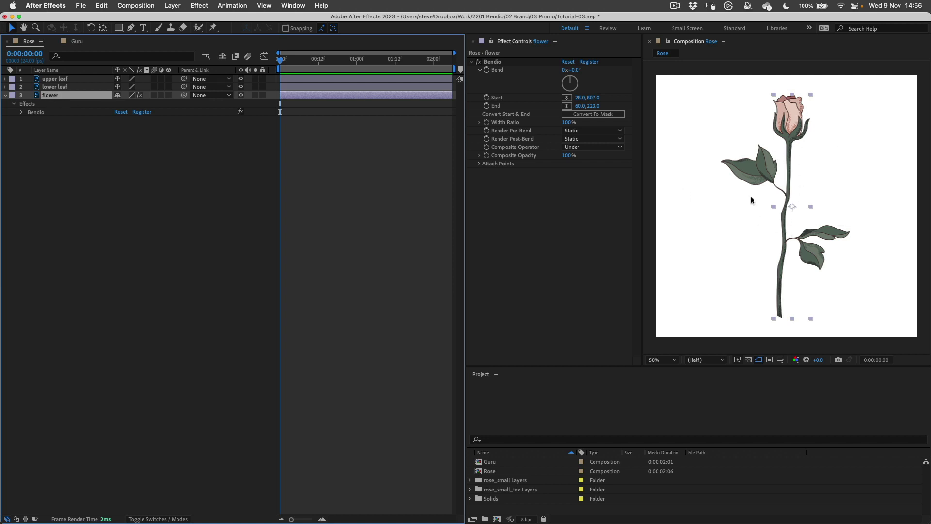
pyautogui.click(493, 63)
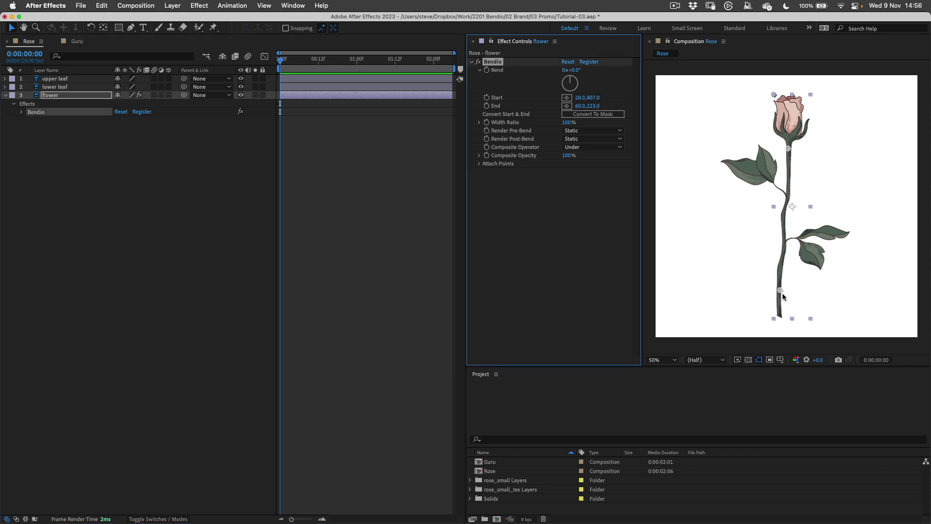
pyautogui.moveTo(782, 293); pyautogui.dragTo(779, 288)
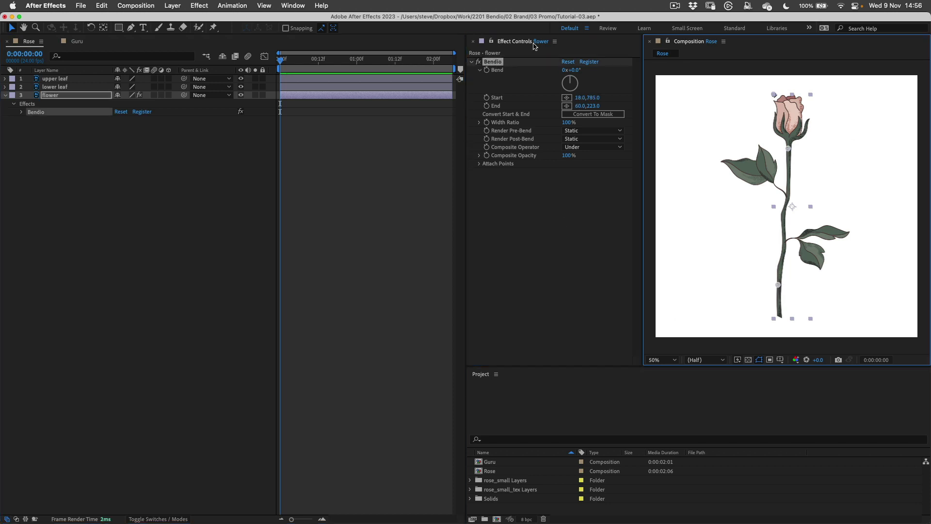
# Keyframe the Bend amount, checking it between 0:00:01:15 and 0:00:02:05, then return to the start
pyautogui.click(487, 70)
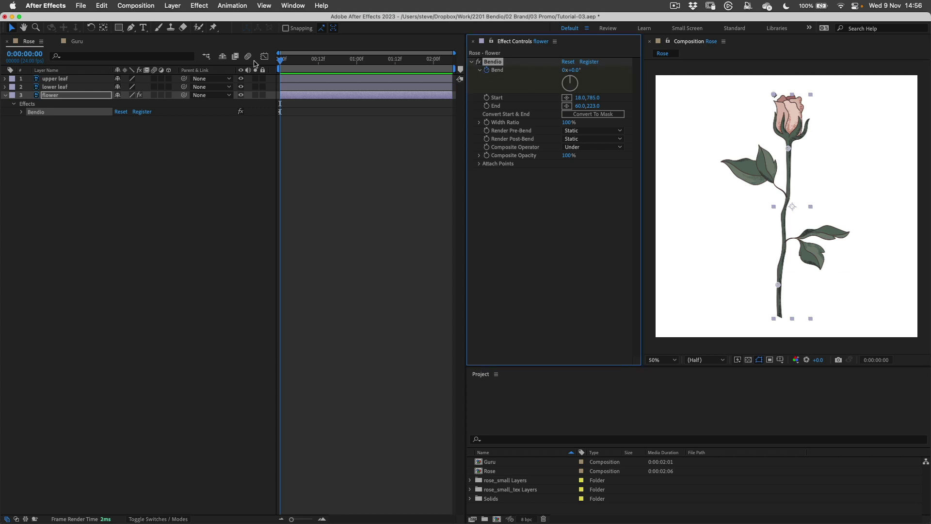
pyautogui.moveTo(281, 60); pyautogui.dragTo(449, 60)
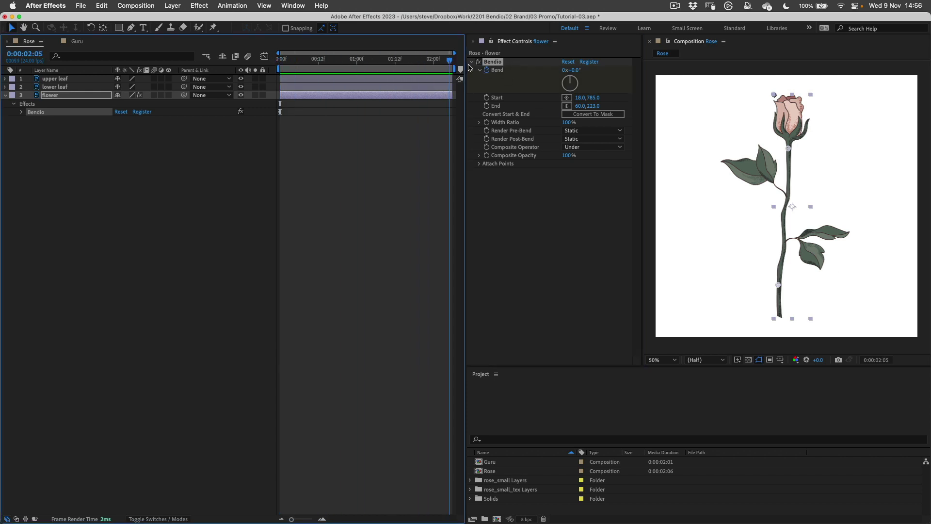
pyautogui.moveTo(572, 70); pyautogui.dragTo(614, 70)
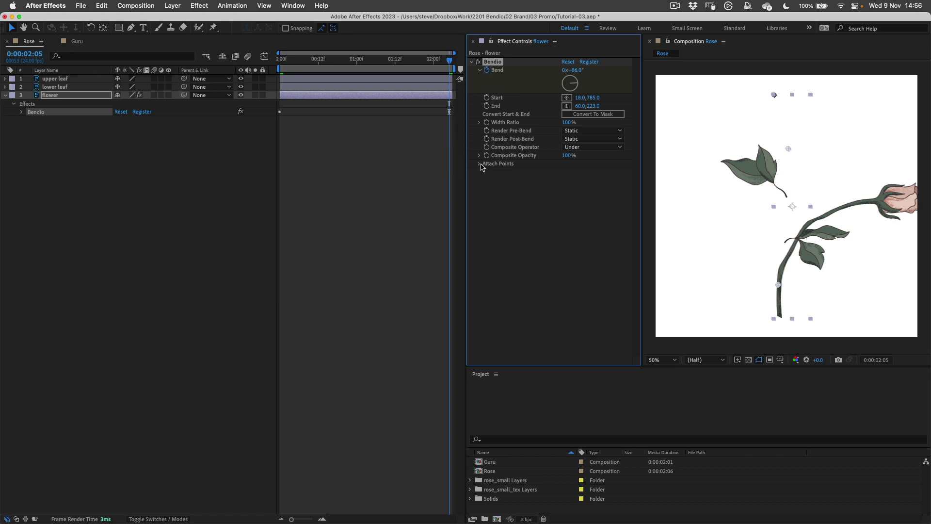
pyautogui.click(479, 164)
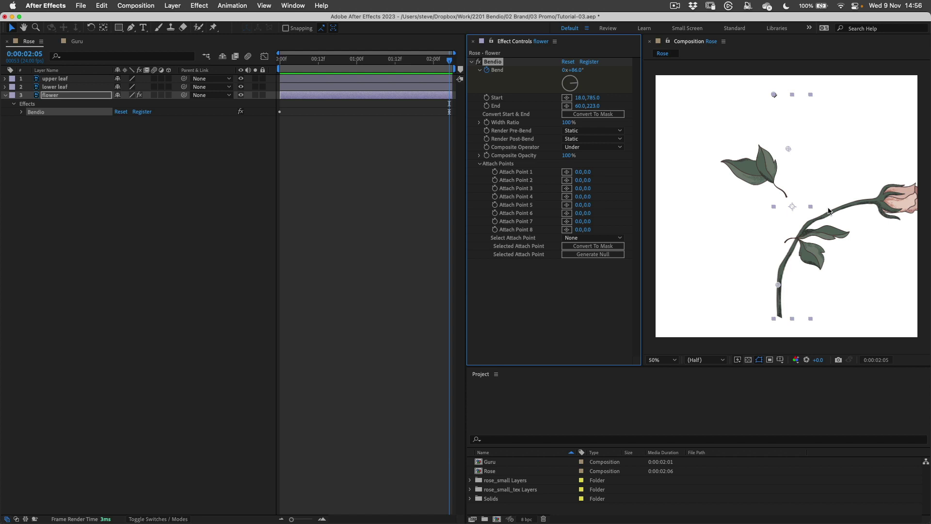
pyautogui.moveTo(432, 60); pyautogui.dragTo(270, 75)
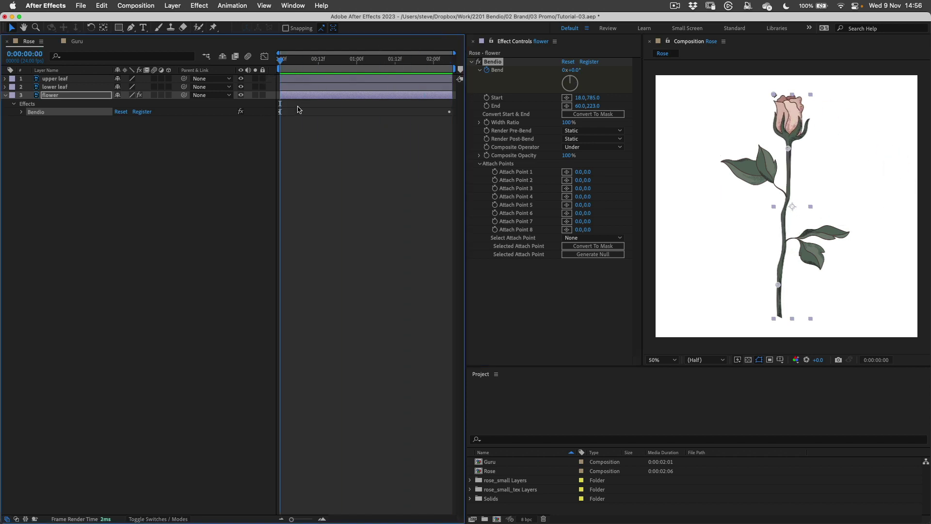
# Reveal the animated Bend keyframes, toggle Bendio off and on to compare, and return to frame 0
pyautogui.press('u')
pyautogui.click(280, 112)
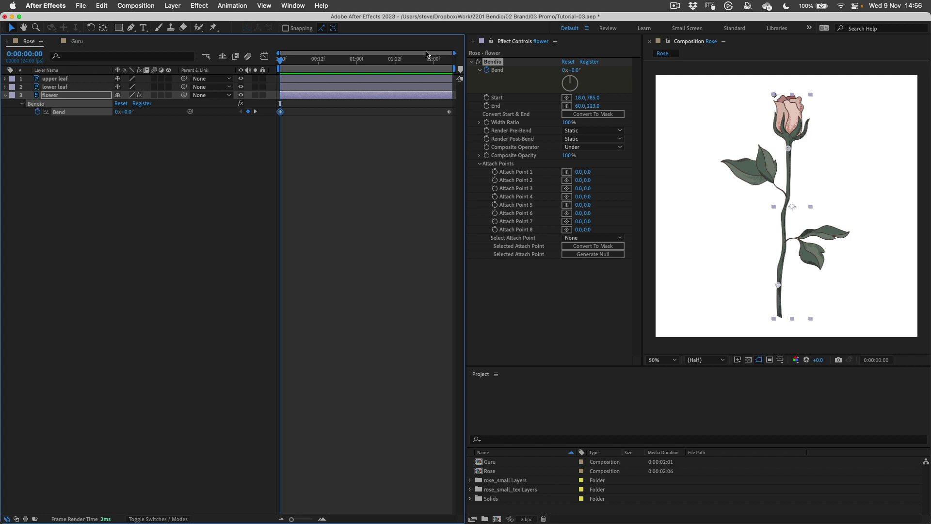
pyautogui.moveTo(387, 61); pyautogui.dragTo(414, 60)
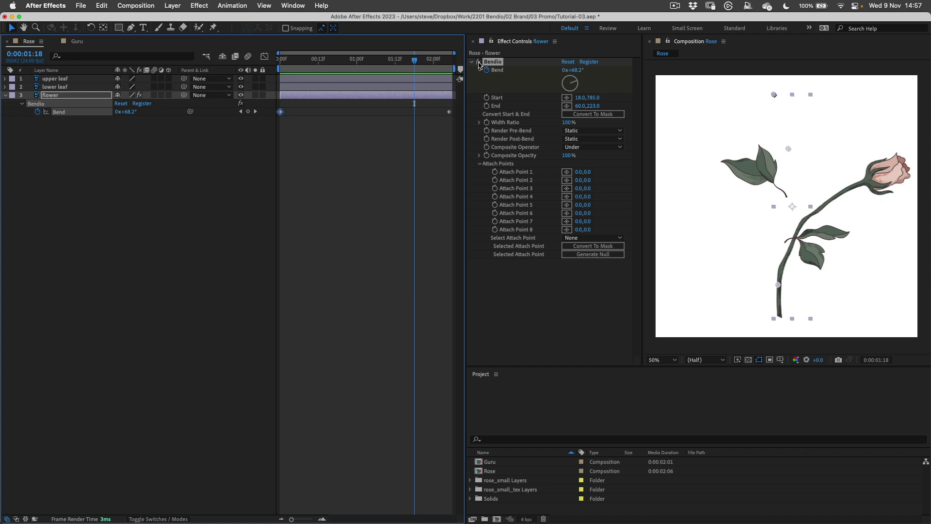
pyautogui.click(478, 64)
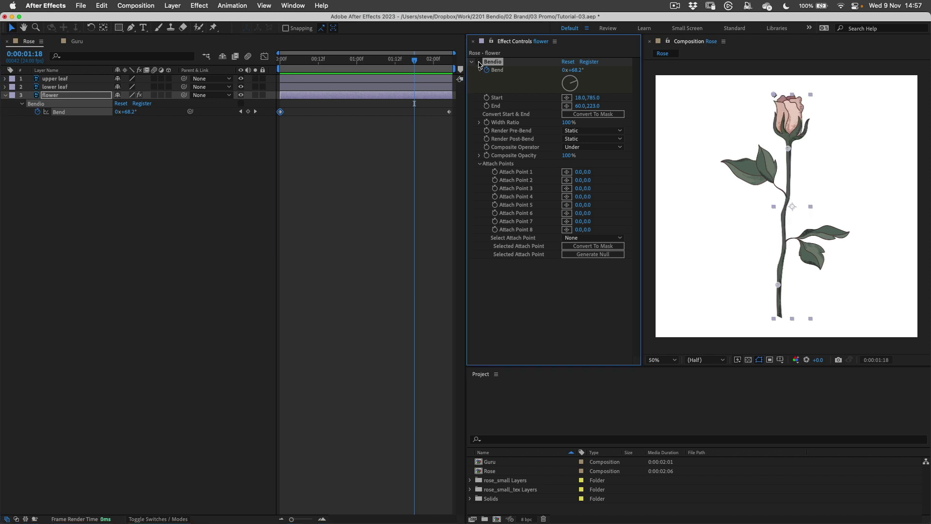
pyautogui.click(478, 64)
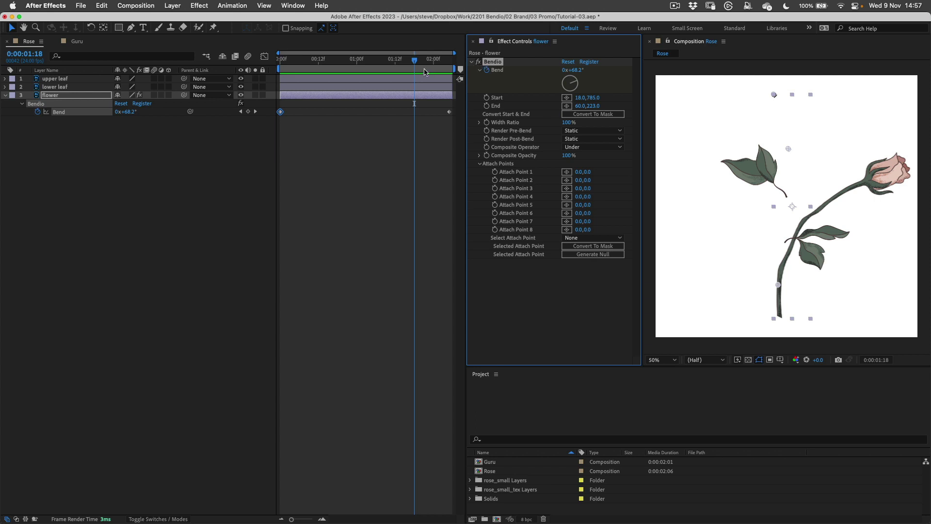
pyautogui.moveTo(414, 60); pyautogui.dragTo(235, 80)
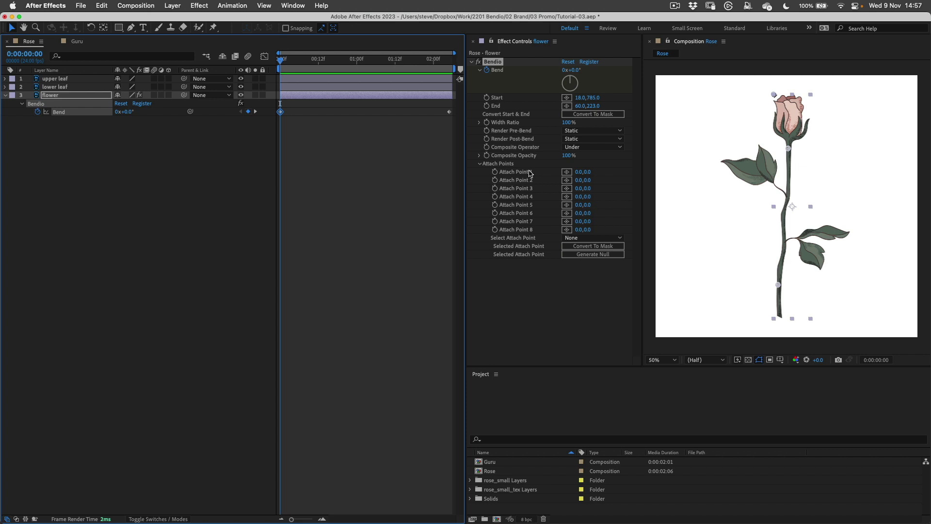
# Place Bendio Attach Point 1 at 45,612 and Attach Point 2 at 56,422 on the stem
pyautogui.click(567, 173)
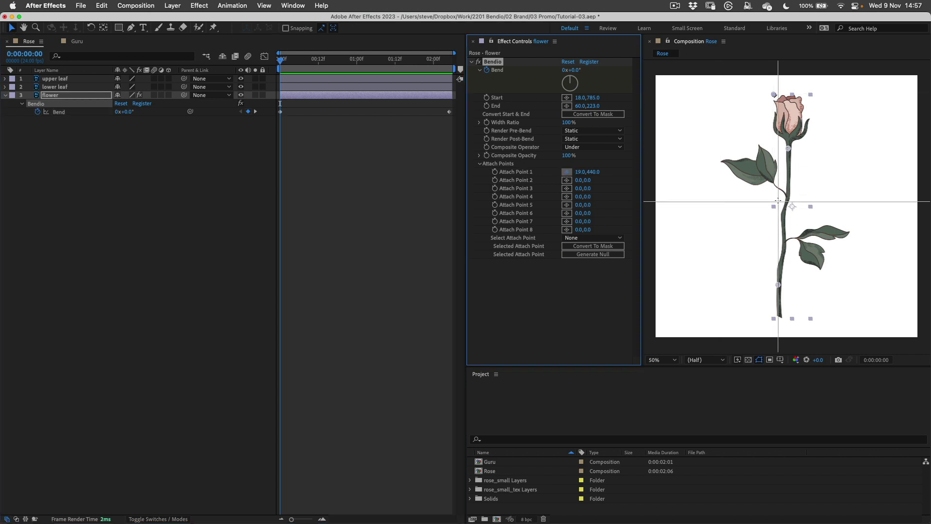
pyautogui.click(786, 244)
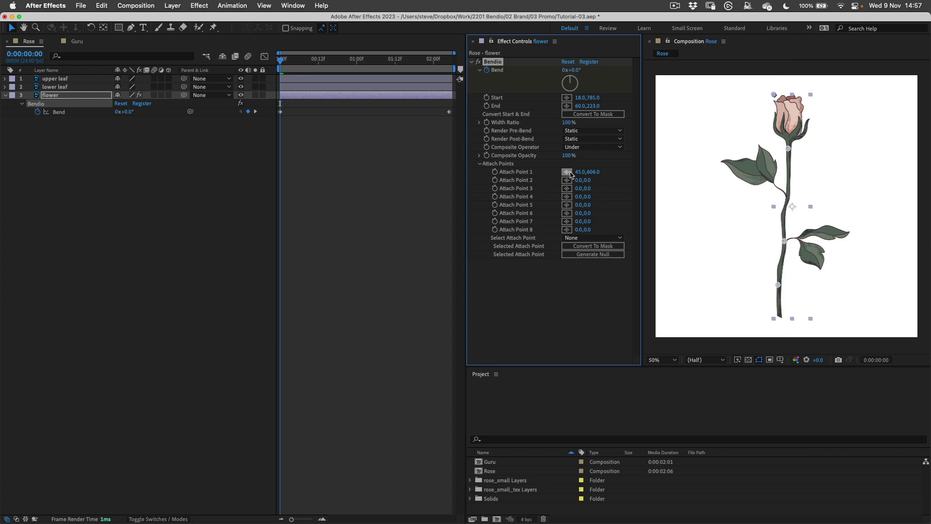
pyautogui.moveTo(784, 241)
pyautogui.mouseDown()
pyautogui.moveTo(749, 225)
pyautogui.moveTo(776, 251)
pyautogui.moveTo(784, 245)
pyautogui.mouseUp()
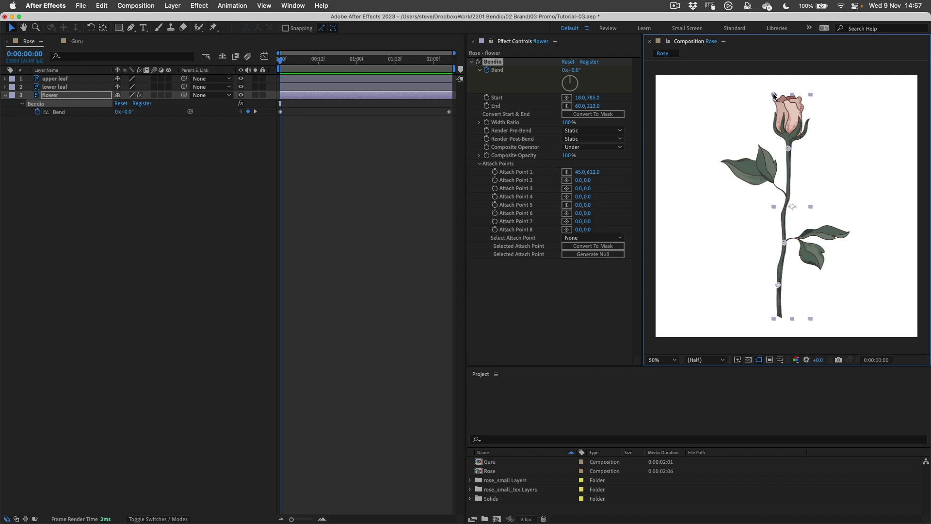
pyautogui.moveTo(773, 96); pyautogui.dragTo(787, 197)
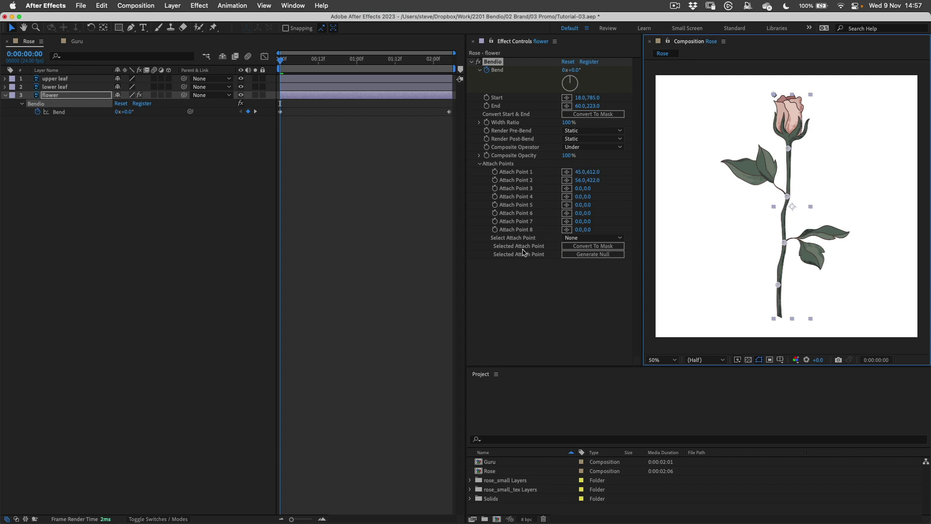
pyautogui.click(602, 238)
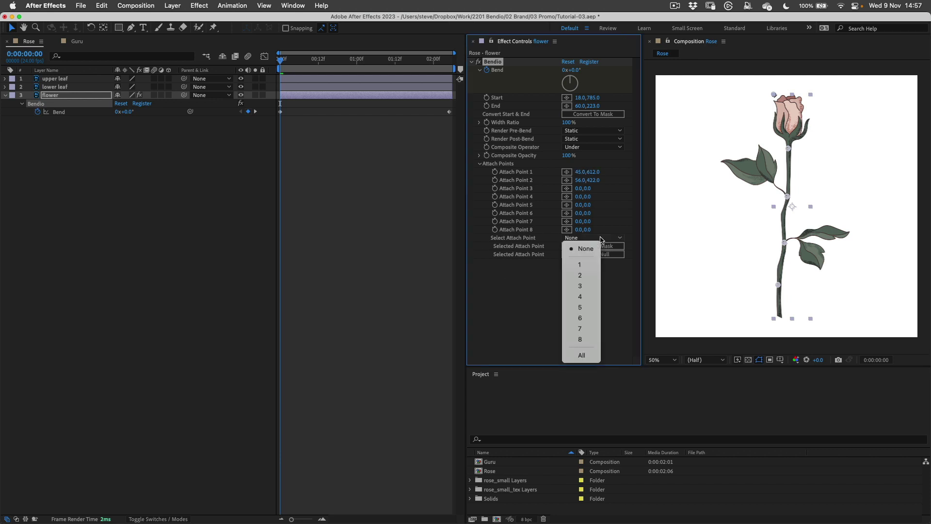
# Generate a null following Attach Point 1 and play the animation to check it
pyautogui.click(581, 266)
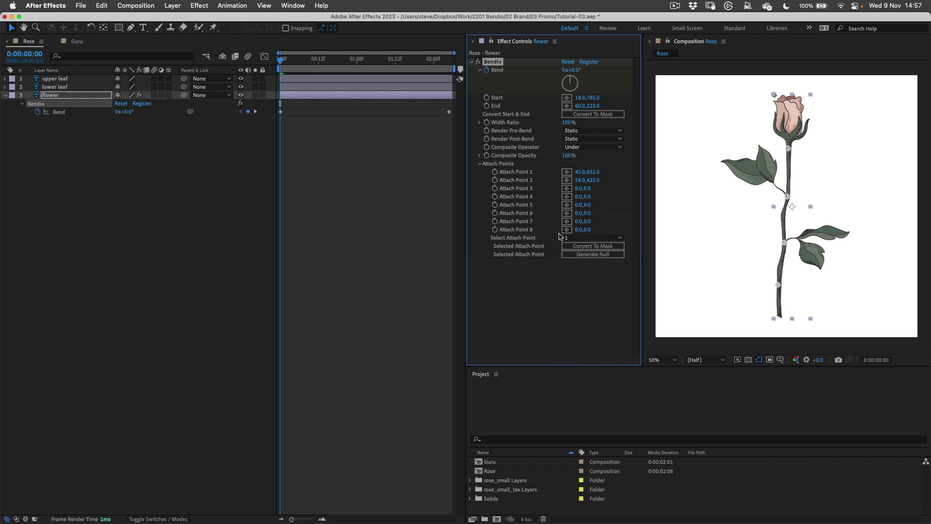
pyautogui.click(621, 257)
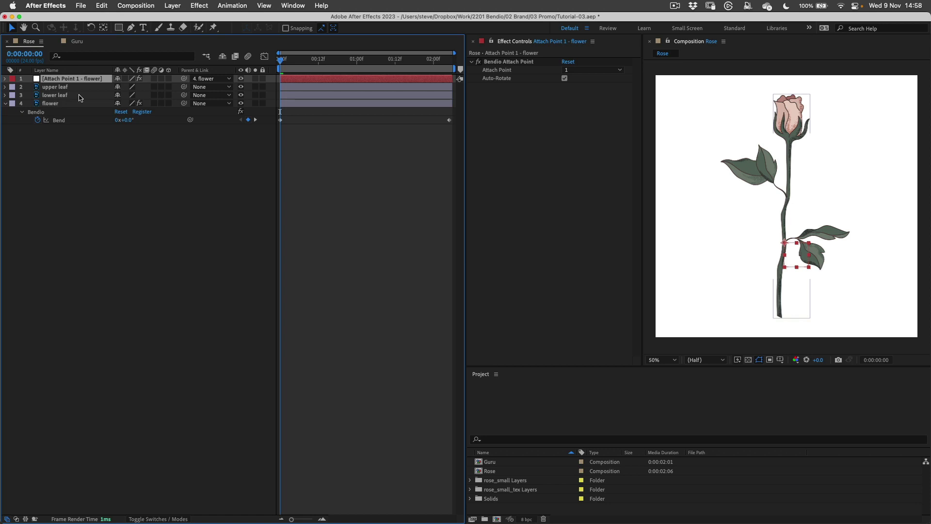
pyautogui.press('space')
pyautogui.press('space')
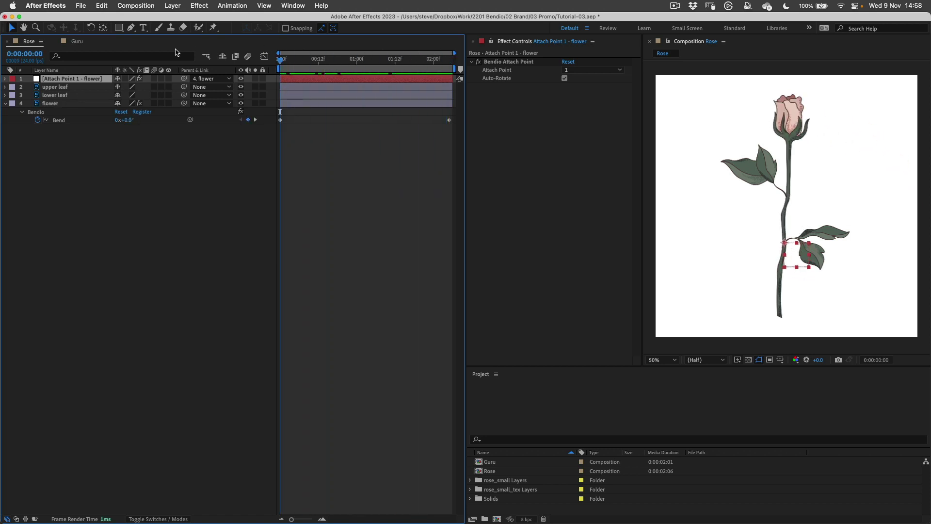
# Generate a second null for Attach Point 2, then select the lower leaf layer
pyautogui.click(68, 103)
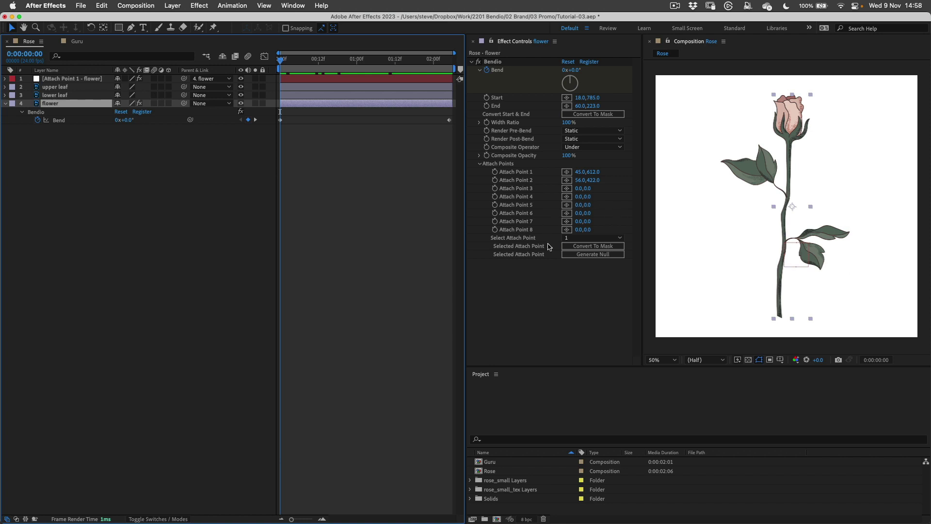
pyautogui.click(597, 241)
pyautogui.click(575, 276)
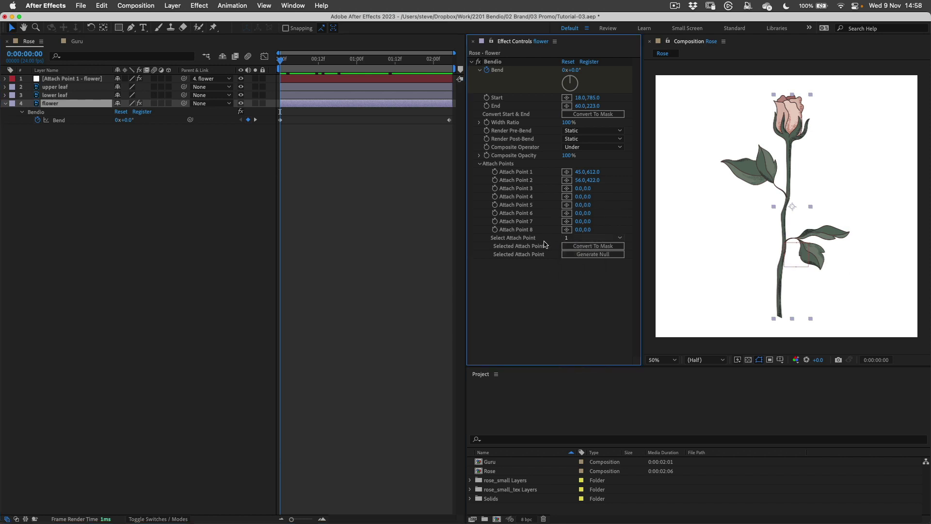
pyautogui.click(618, 257)
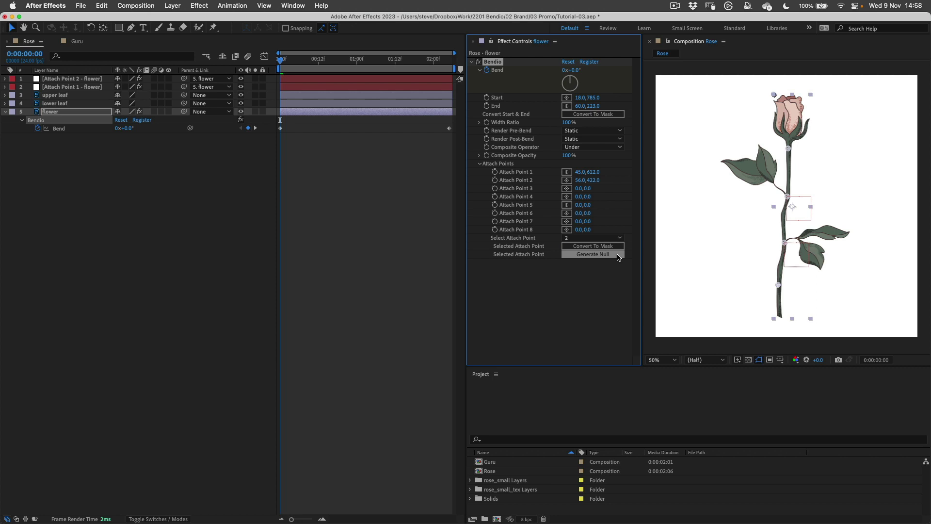
pyautogui.click(80, 82)
pyautogui.keyDown('shift'); pyautogui.keyDown('super'); pyautogui.click(80, 86); pyautogui.keyUp('super'); pyautogui.keyUp('shift')
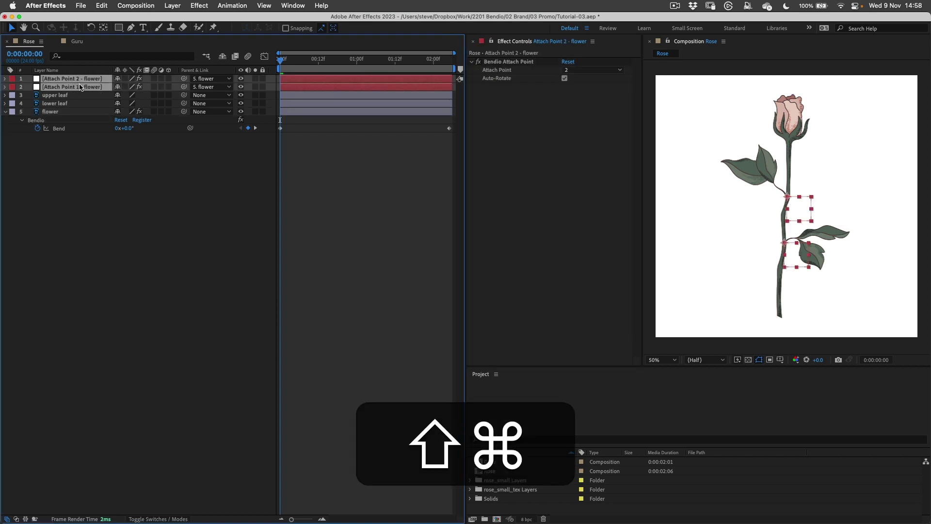
pyautogui.keyDown('shift'); pyautogui.click(66, 206); pyautogui.keyUp('shift')
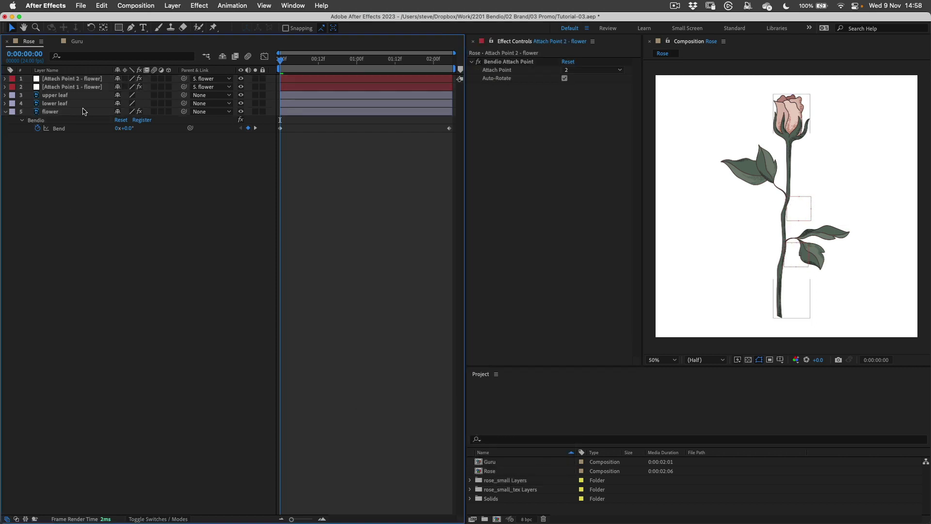
pyautogui.click(58, 104)
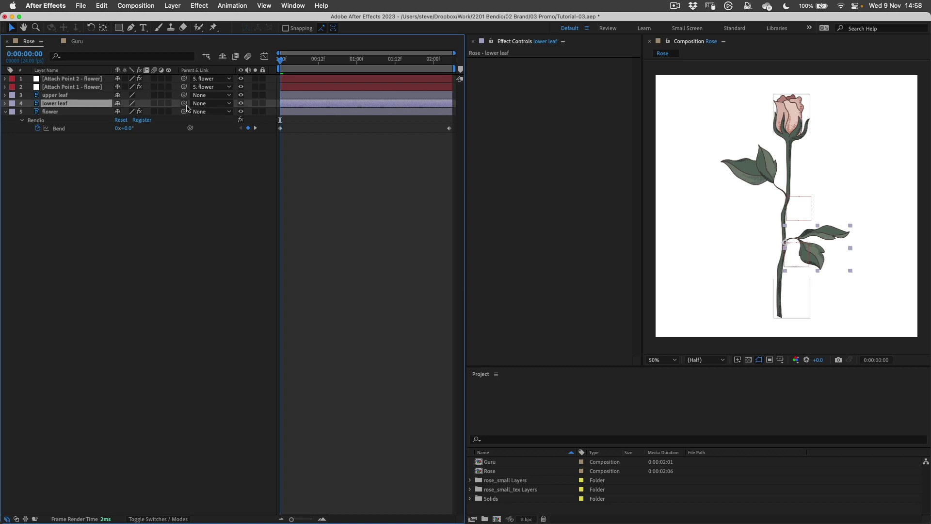
# Parent the lower leaf to Attach Point 1 - flower and upper leaf to Attach Point 2 - flower
pyautogui.moveTo(184, 102); pyautogui.dragTo(84, 89)
pyautogui.click(57, 95)
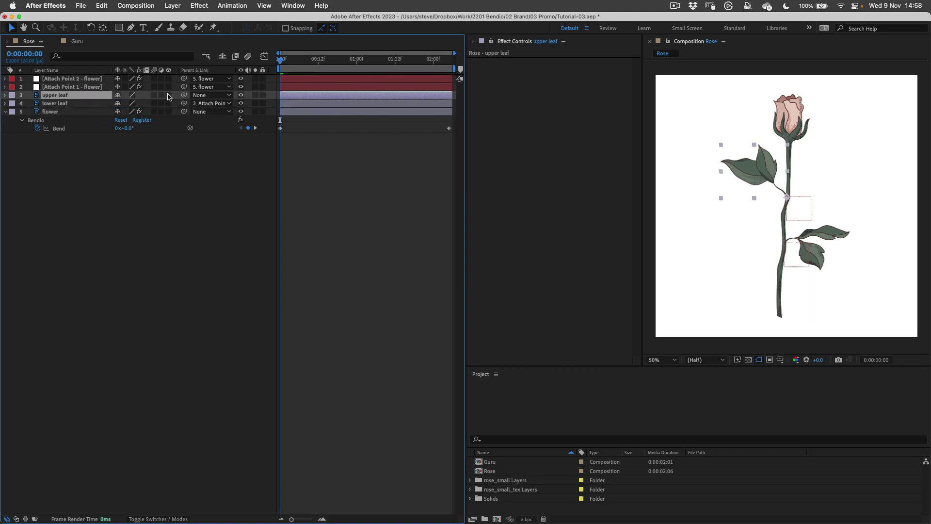
pyautogui.moveTo(184, 95); pyautogui.dragTo(88, 81)
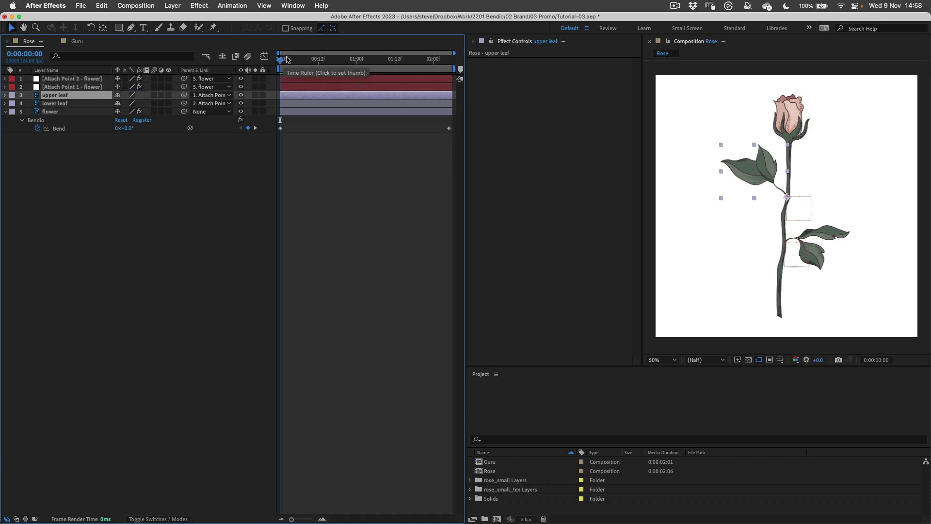
pyautogui.moveTo(280, 58); pyautogui.dragTo(372, 64)
pyautogui.click(71, 87)
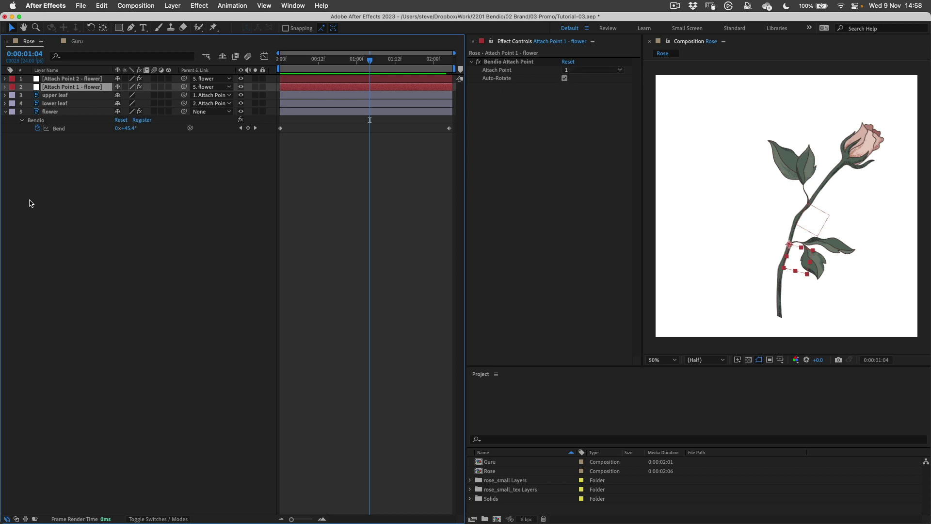
pyautogui.click(69, 80)
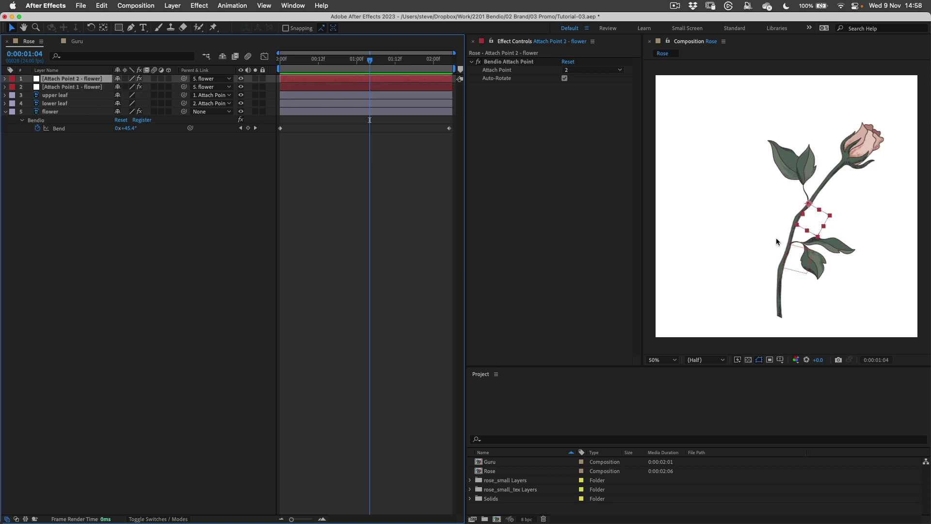
pyautogui.click(565, 78)
pyautogui.click(564, 79)
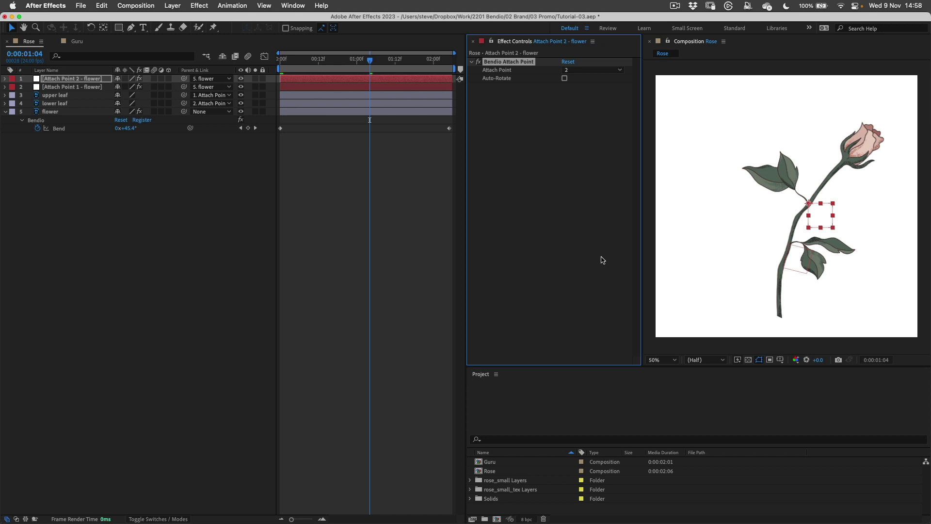
pyautogui.moveTo(373, 64)
pyautogui.mouseDown()
pyautogui.moveTo(291, 64)
pyautogui.moveTo(376, 64)
pyautogui.mouseUp()
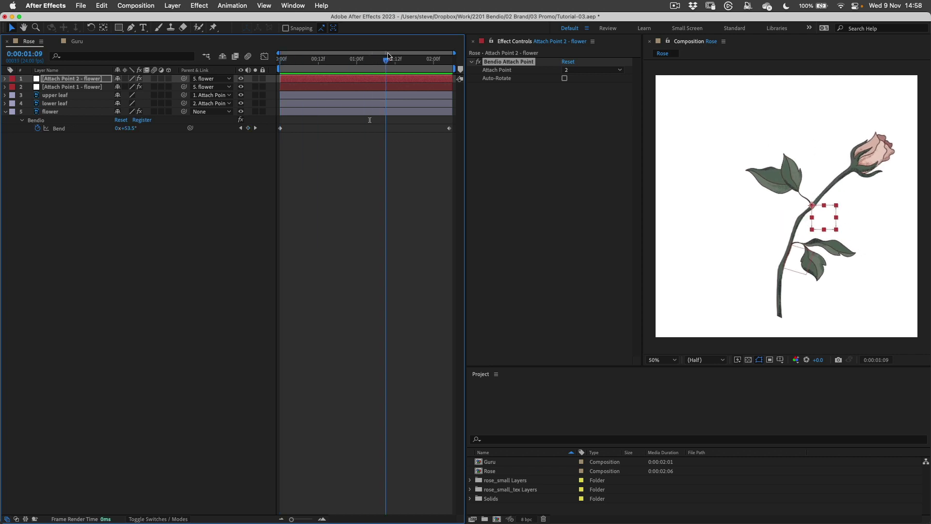
pyautogui.click(564, 78)
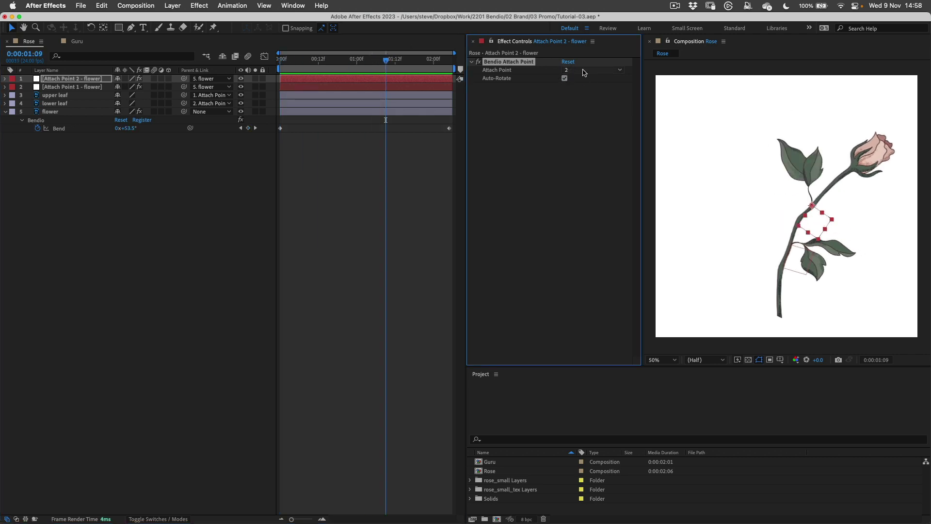
pyautogui.click(583, 70)
pyautogui.click(583, 95)
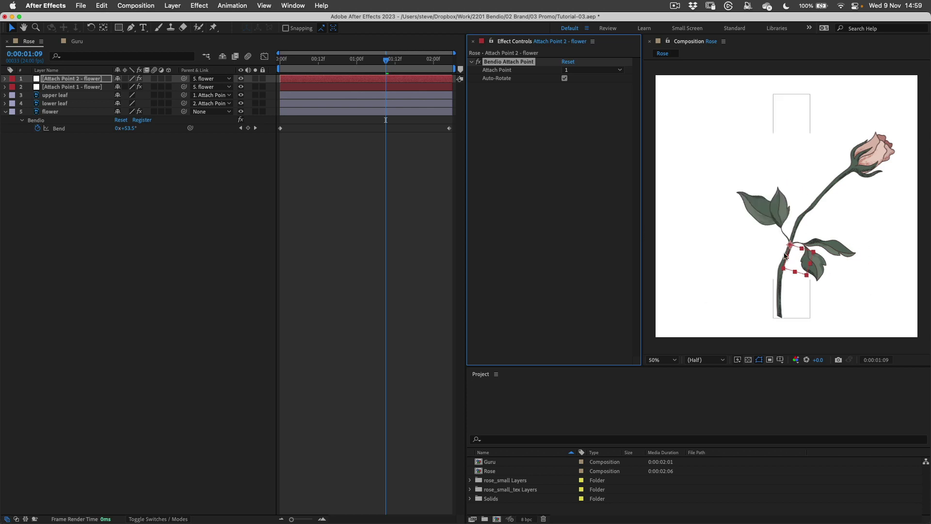
pyautogui.moveTo(371, 63); pyautogui.dragTo(395, 63)
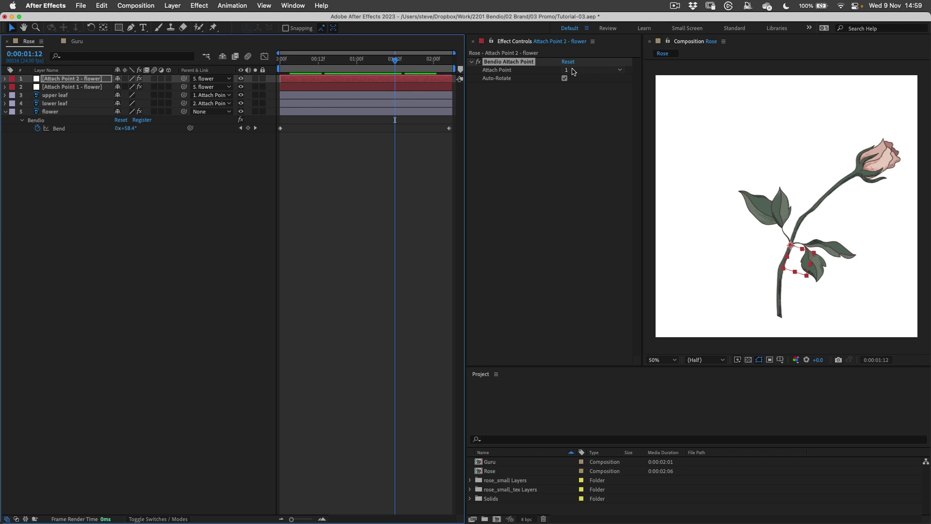
pyautogui.click(591, 71)
pyautogui.click(584, 100)
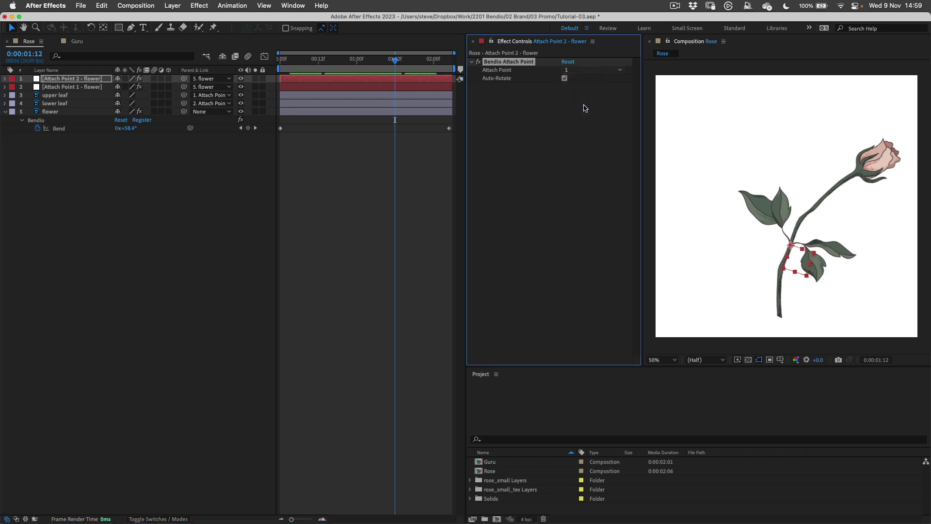
pyautogui.moveTo(395, 60); pyautogui.dragTo(160, 63)
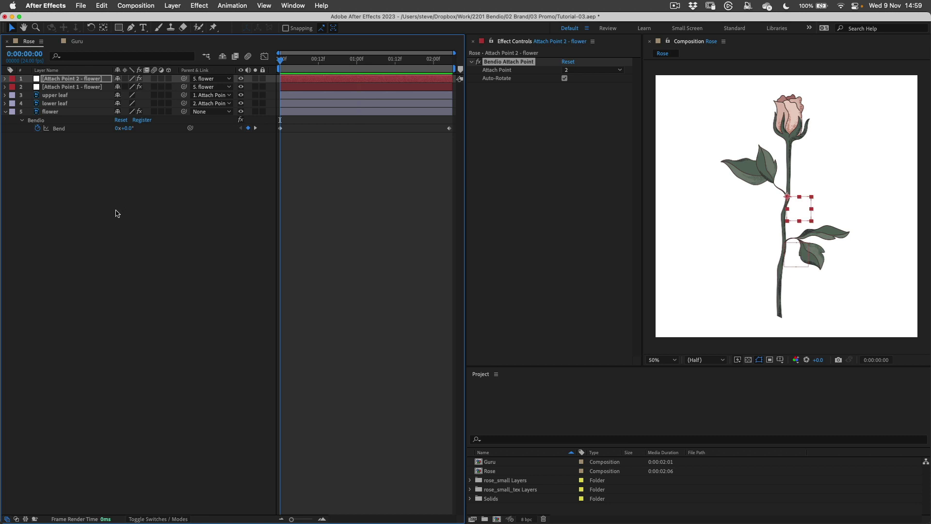
# At the last frame, bend the rose further to about 274°
pyautogui.click(450, 60)
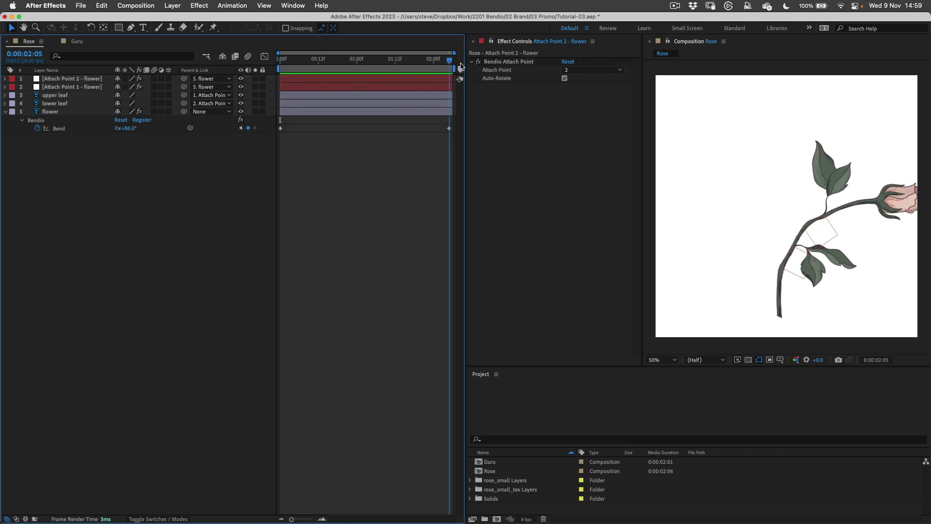
pyautogui.click(59, 129)
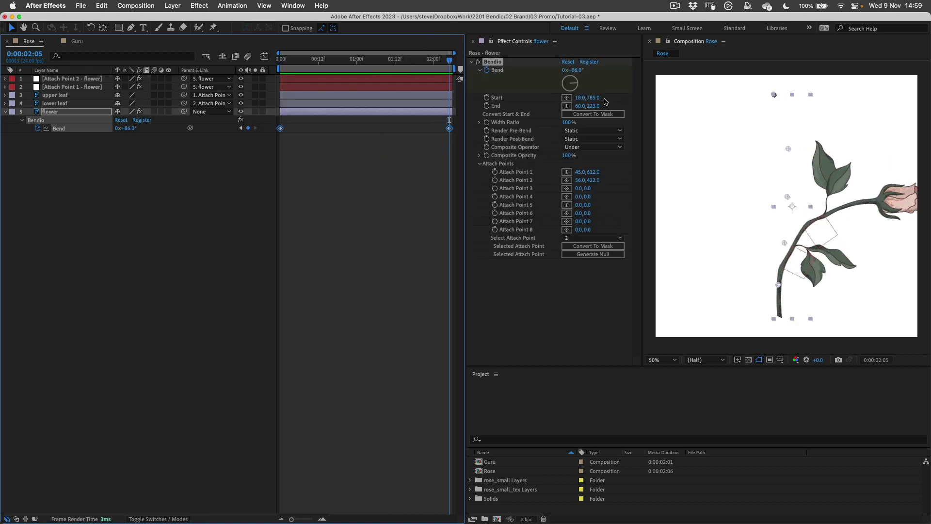
pyautogui.moveTo(575, 70); pyautogui.dragTo(670, 74)
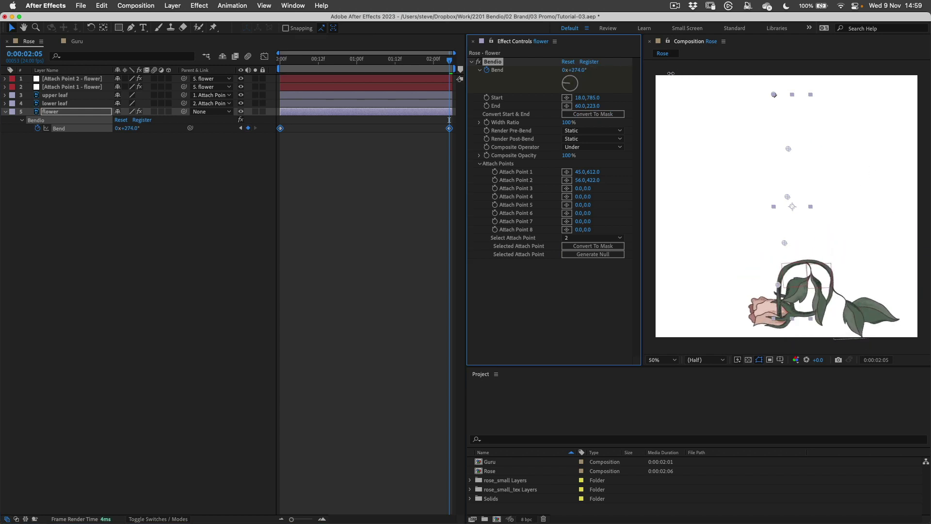
pyautogui.press('.')
pyautogui.press('space')
pyautogui.moveTo(849, 338); pyautogui.dragTo(810, 197)
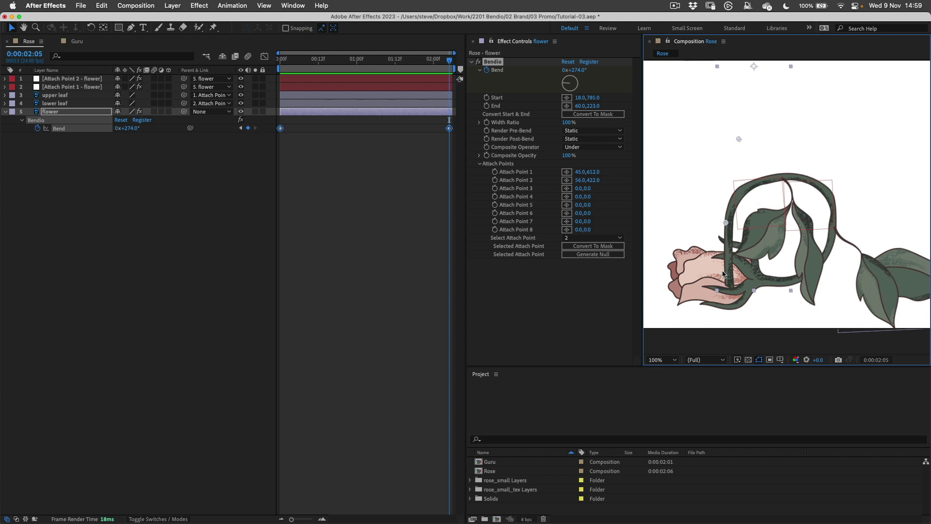
# Set Bendio's Composite Operator to Over and try a lower composite opacity
pyautogui.click(595, 147)
pyautogui.click(585, 159)
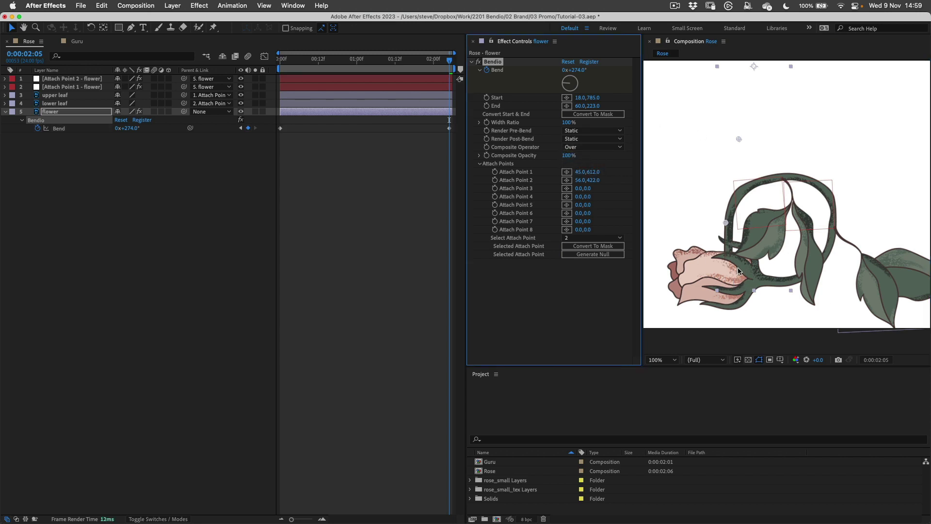
pyautogui.moveTo(568, 155); pyautogui.dragTo(646, 151)
# Preview the bend, reset the first-frame Bend to 0°, and zoom out to recentre the rose
pyautogui.press('space')
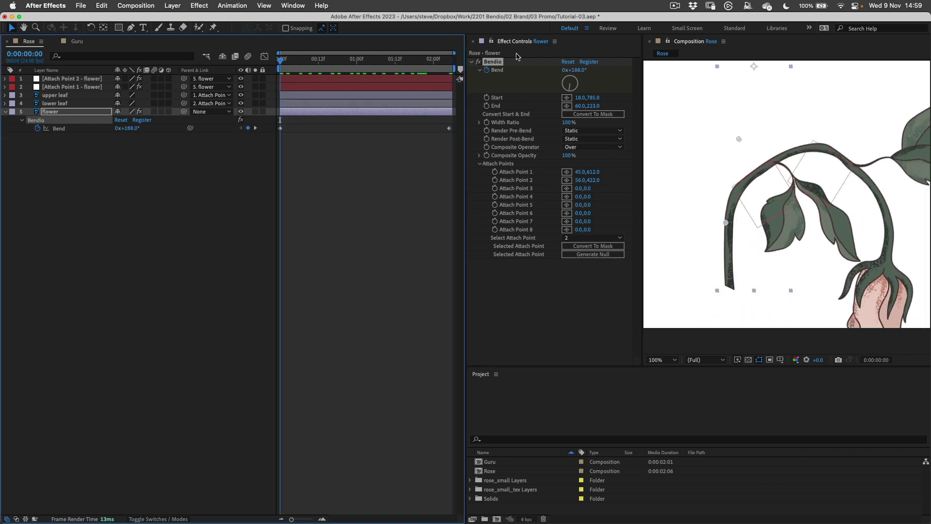
pyautogui.click(578, 70)
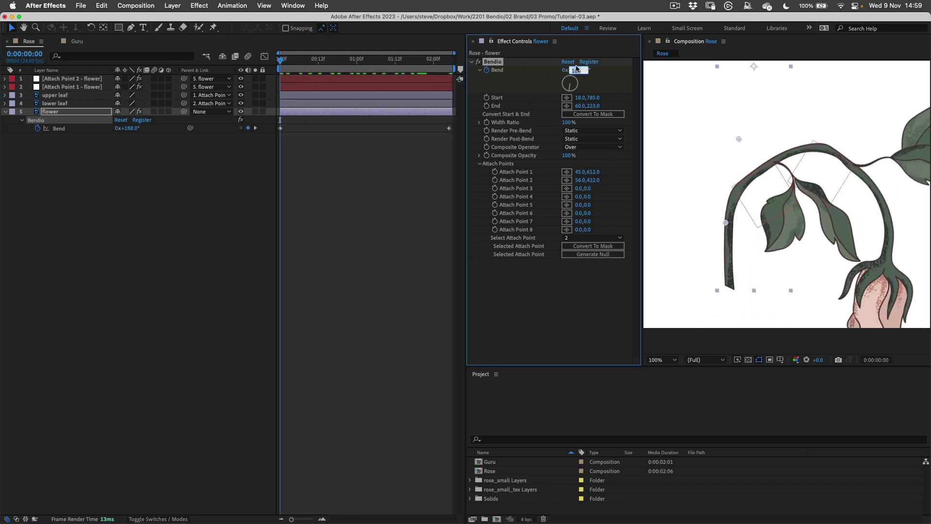
pyautogui.write('0')
pyautogui.press('Return')
pyautogui.press(',')
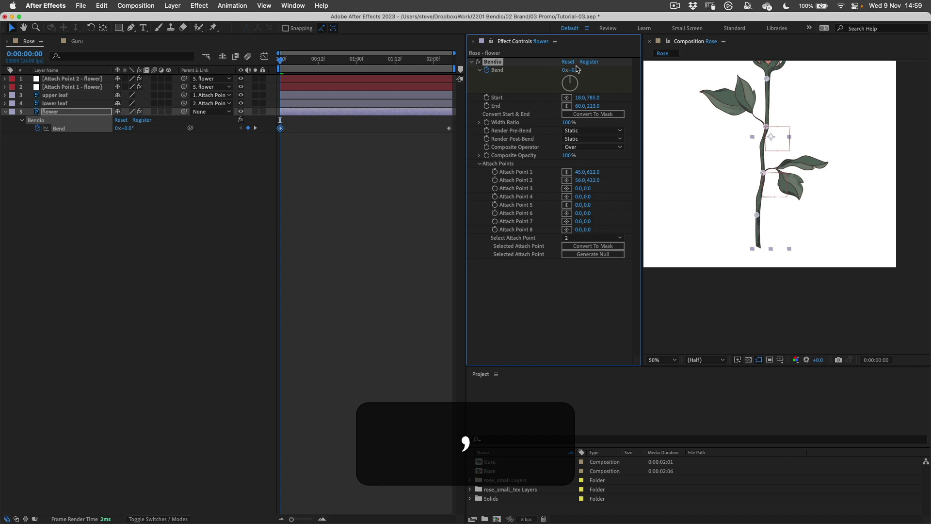
pyautogui.press('space')
pyautogui.moveTo(791, 220); pyautogui.dragTo(766, 220)
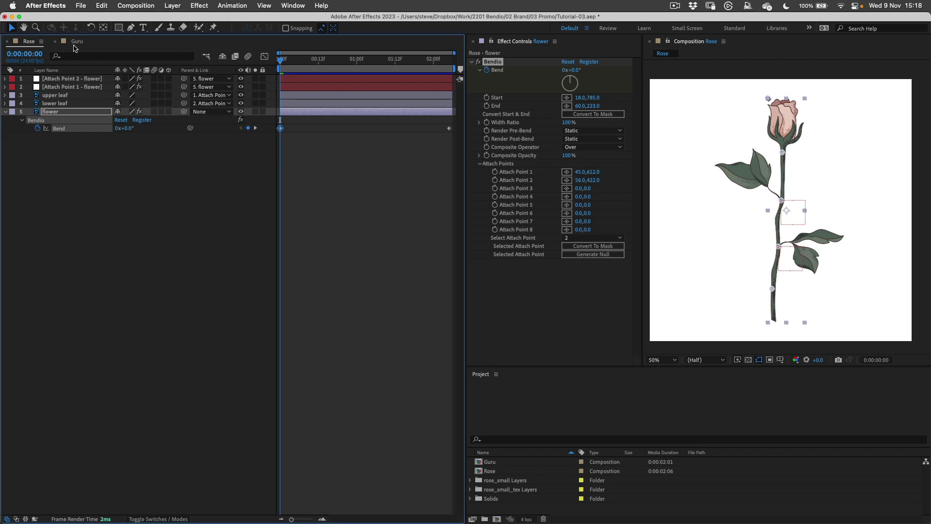
# Open the Guru comp, RAM-preview its character animation, then return to the Rose comp
pyautogui.click(75, 42)
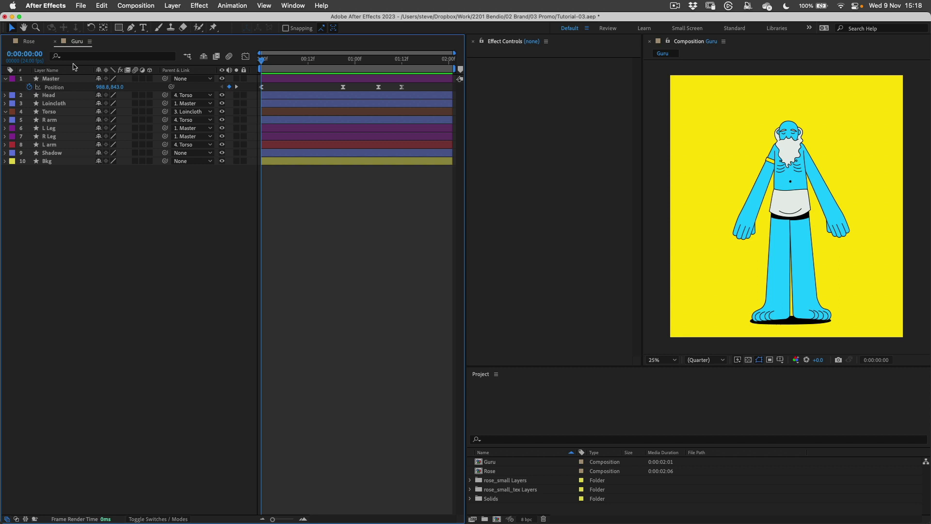
pyautogui.press('0')
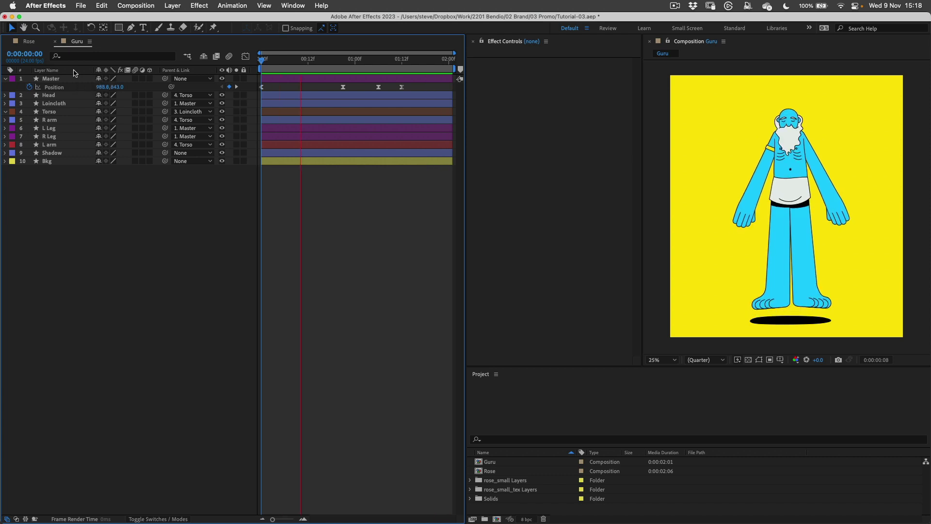
pyautogui.press('0')
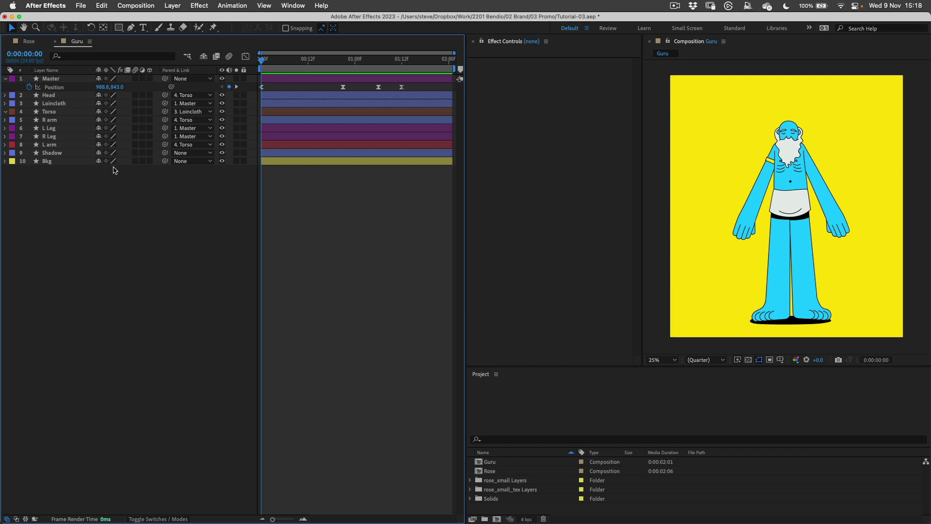
pyautogui.click(30, 42)
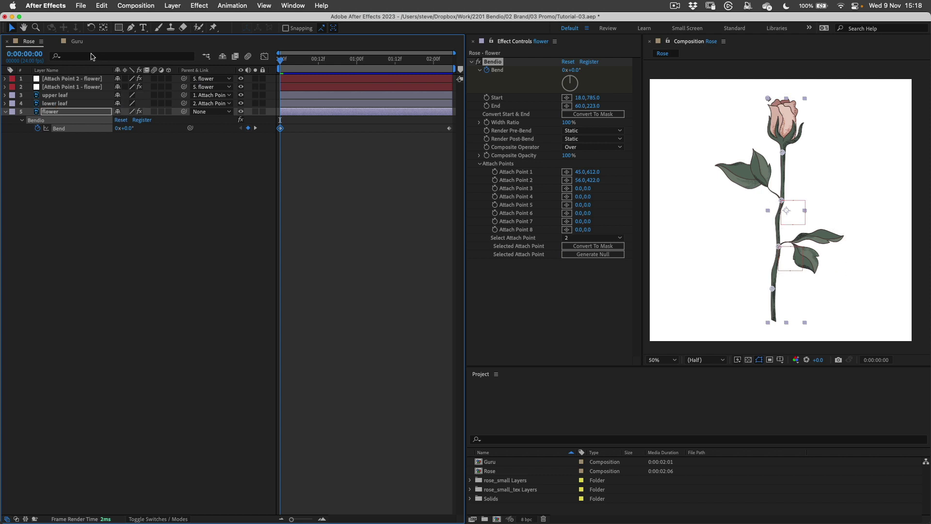
# Switch the Timeline back to the Guru composition tab
pyautogui.click(78, 42)
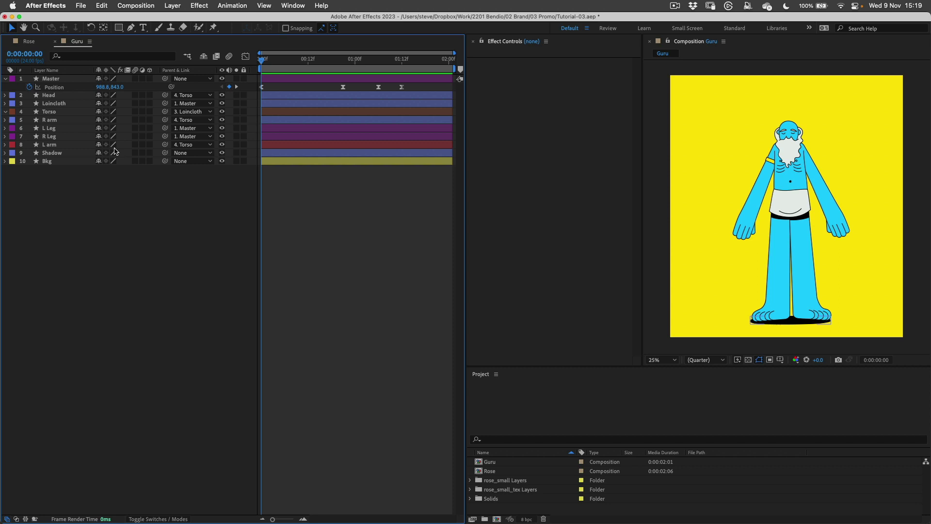
# Apply Bendio to Torso: Start 996,952 at the waist, End 980,540 at the head, Width Ratio 124%
pyautogui.click(45, 112)
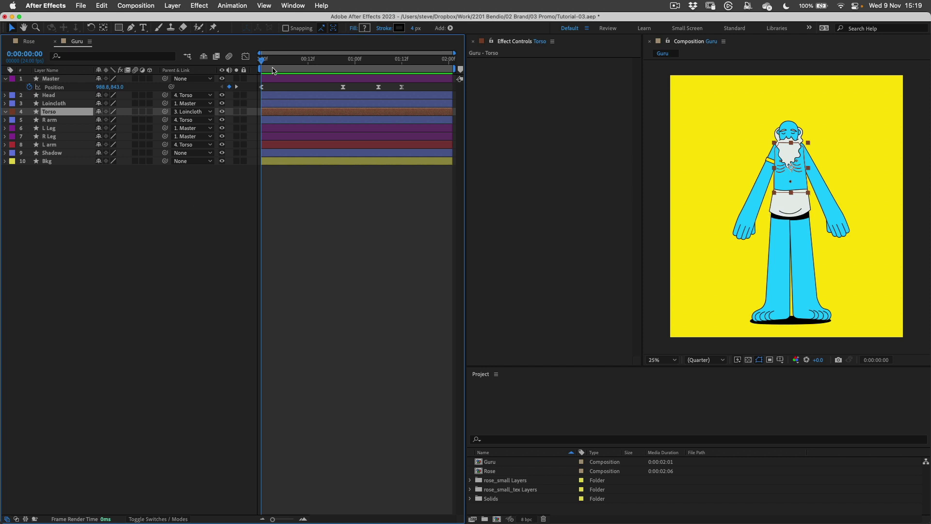
pyautogui.press('space')
pyautogui.press('space')
pyautogui.click(199, 5)
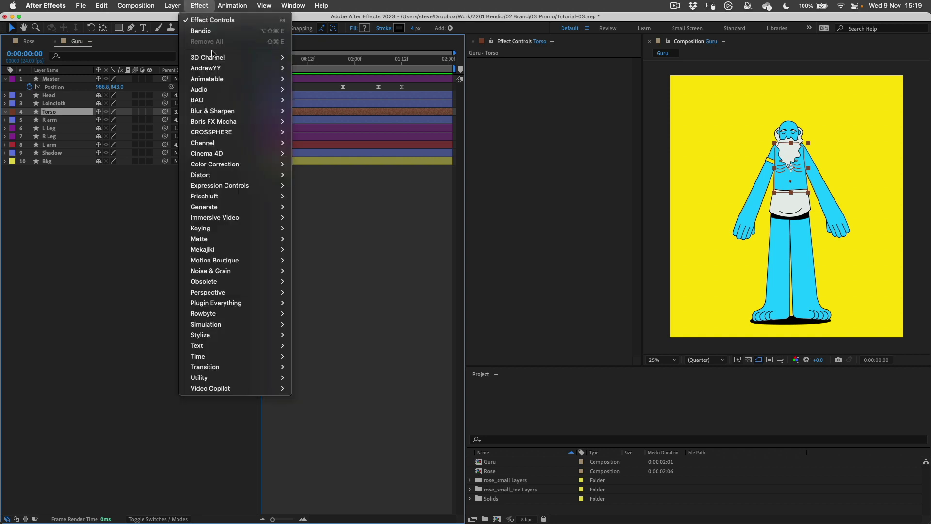
pyautogui.moveTo(216, 79)
pyautogui.click(294, 80)
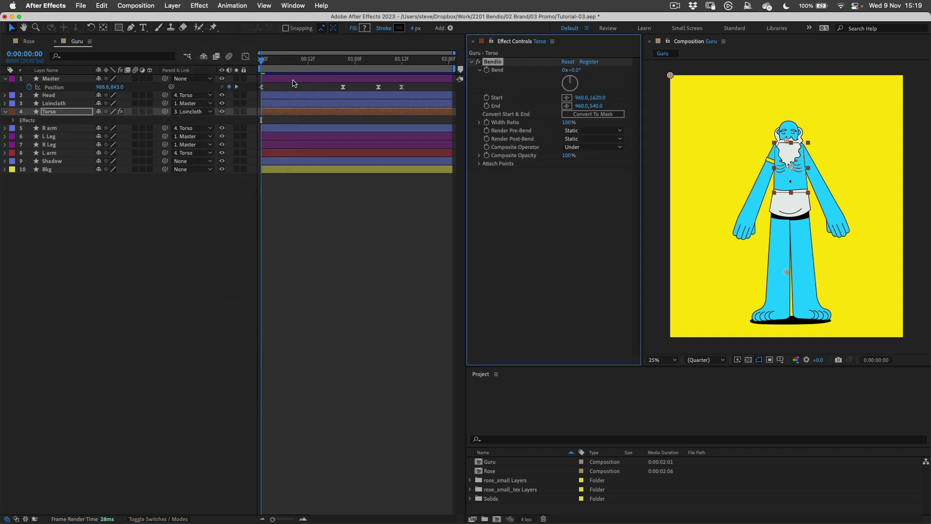
pyautogui.moveTo(787, 274); pyautogui.dragTo(790, 191)
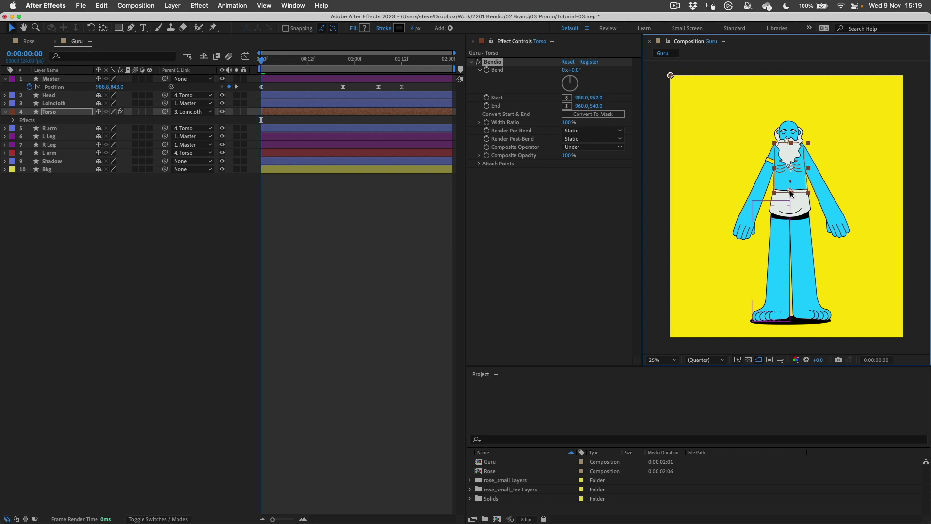
pyautogui.moveTo(786, 141); pyautogui.dragTo(790, 142)
pyautogui.click(569, 122)
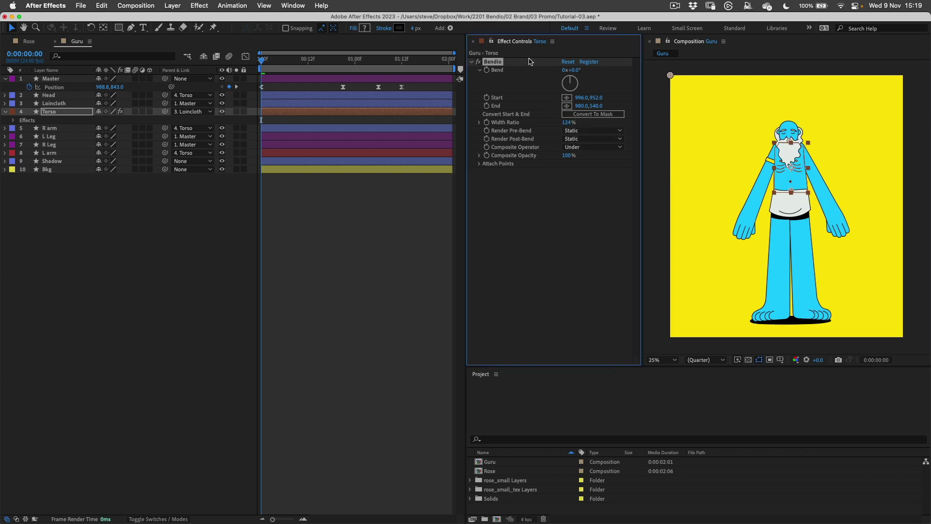
# Zoom and pan the viewer onto the Guru's torso, then scrub the timeline to check the bend
pyautogui.press('.')
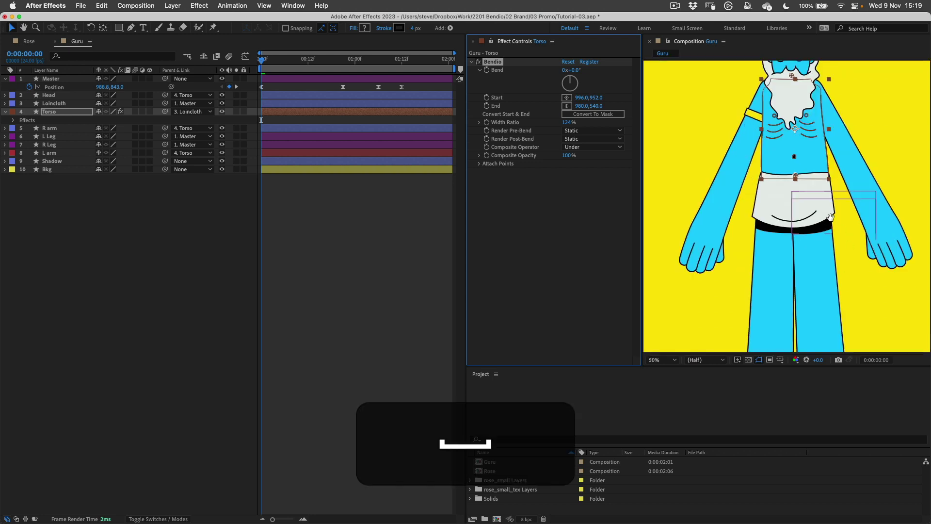
pyautogui.moveTo(758, 215); pyautogui.dragTo(803, 278)
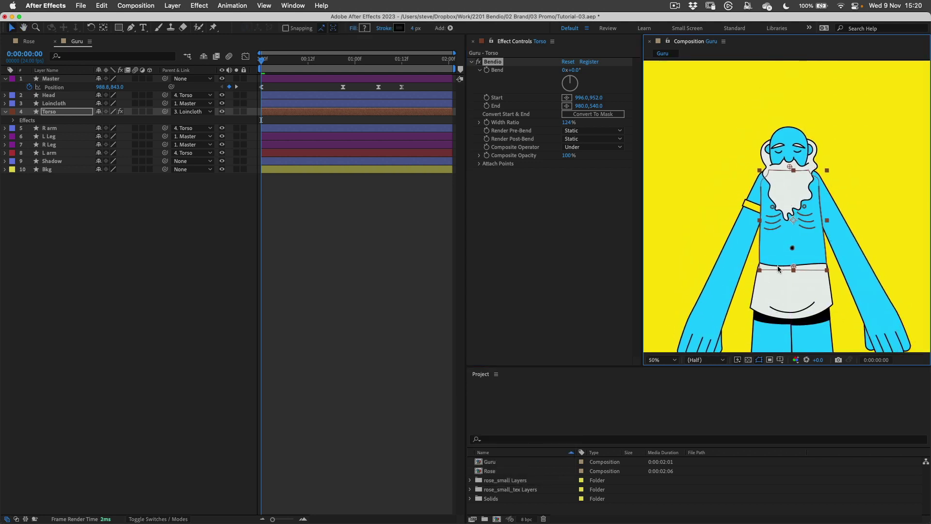
pyautogui.press('.')
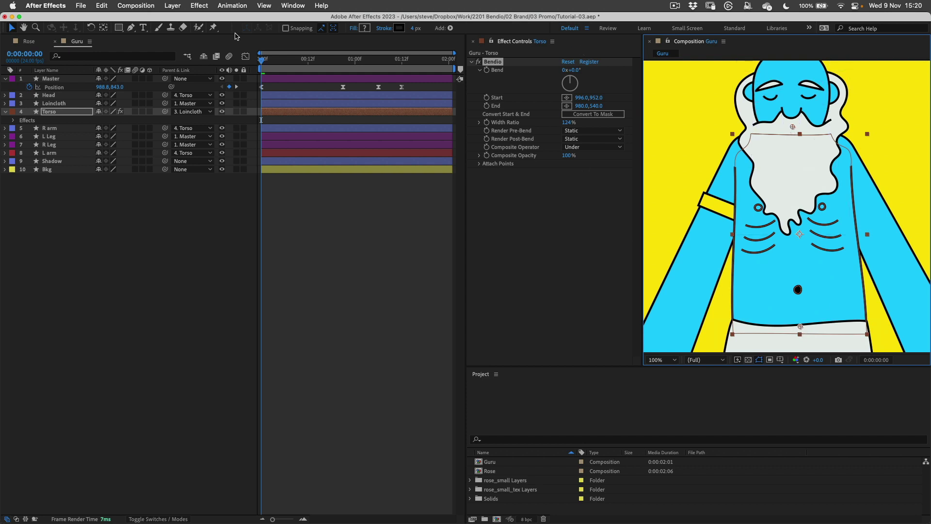
pyautogui.moveTo(264, 61); pyautogui.dragTo(262, 82)
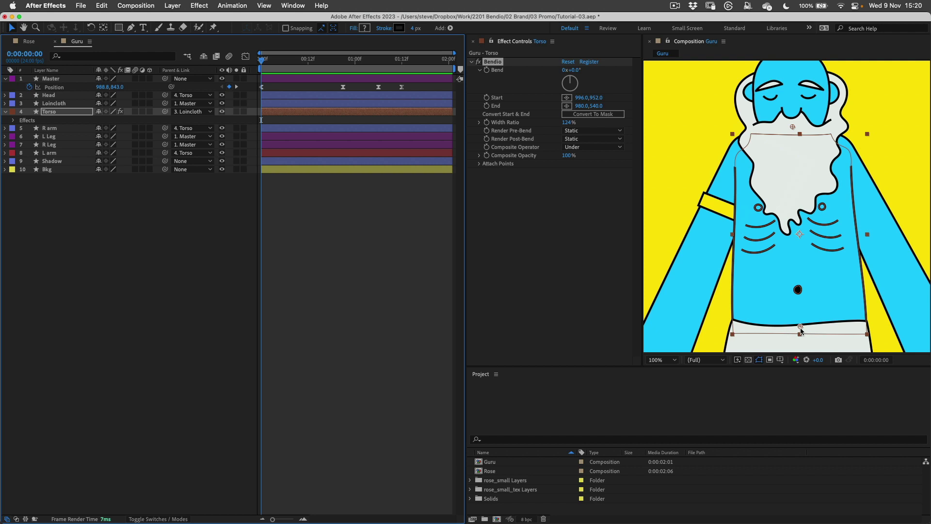
# Move the torso bend Start to 993,948 on the waist and End to 976,561 under the chin
pyautogui.moveTo(801, 331); pyautogui.dragTo(799, 330)
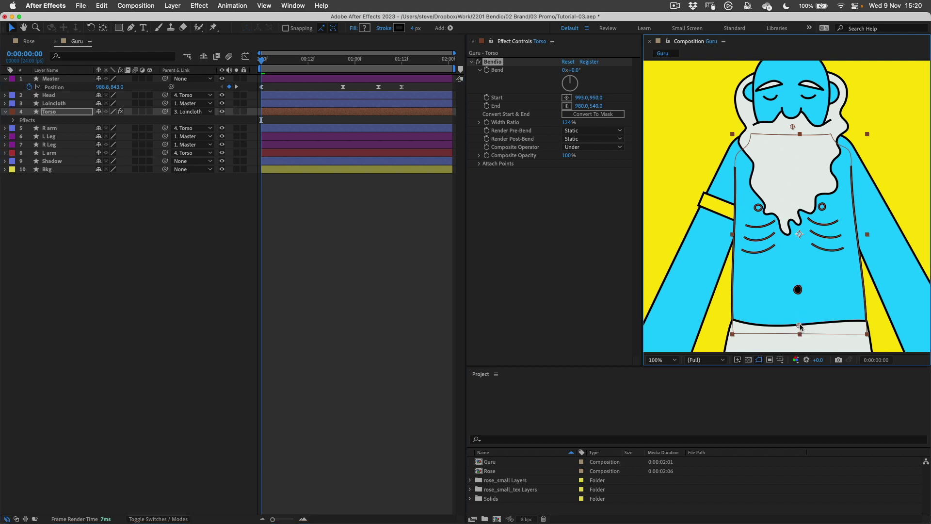
pyautogui.moveTo(792, 127)
pyautogui.mouseDown()
pyautogui.moveTo(779, 138)
pyautogui.moveTo(790, 137)
pyautogui.mouseUp()
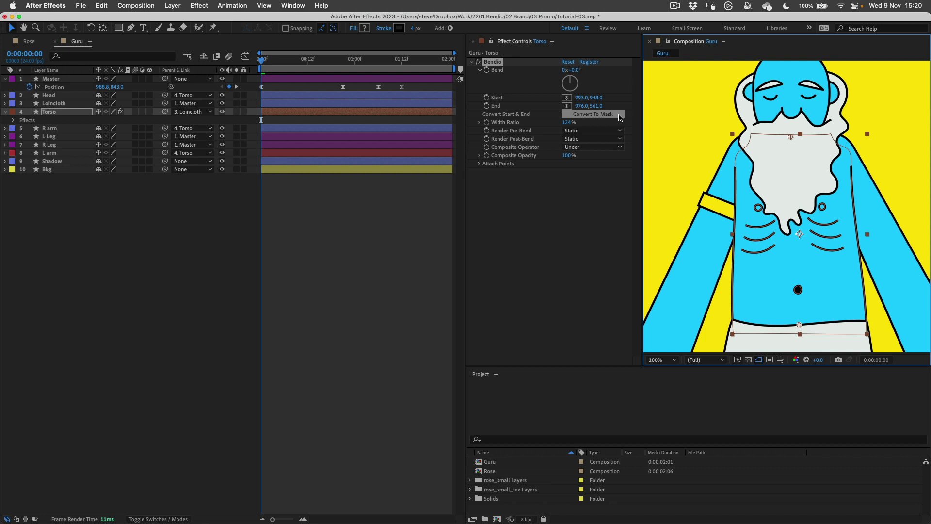
# Convert the bend's Start and End into a Bendio Bend mask, then scrub to check it
pyautogui.click(621, 117)
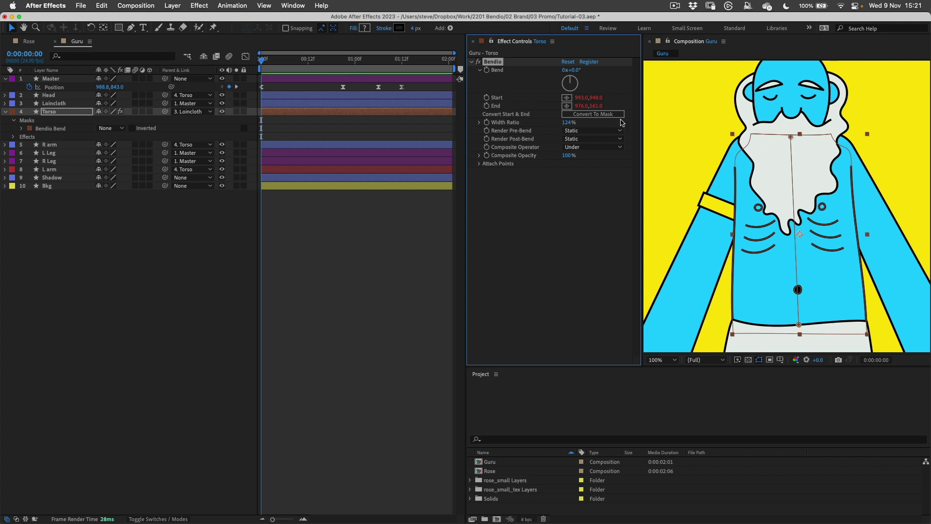
pyautogui.click(22, 129)
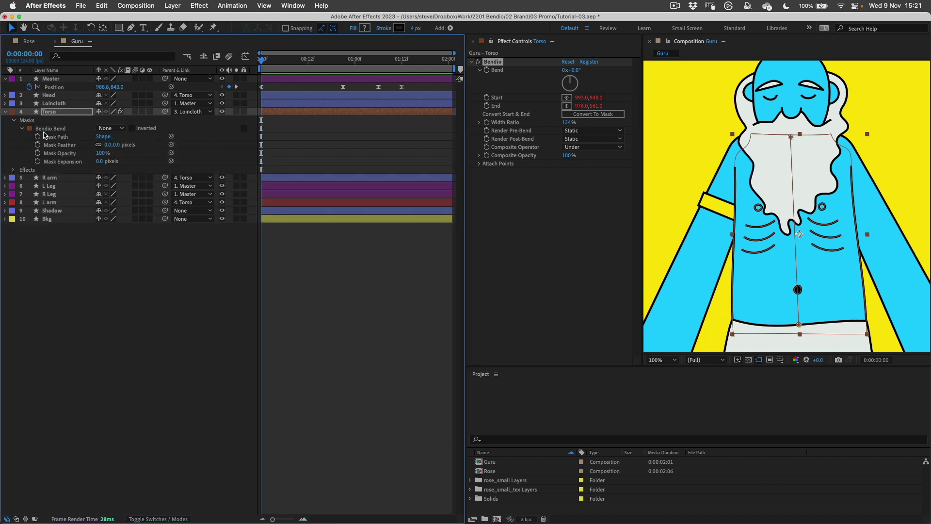
pyautogui.click(63, 129)
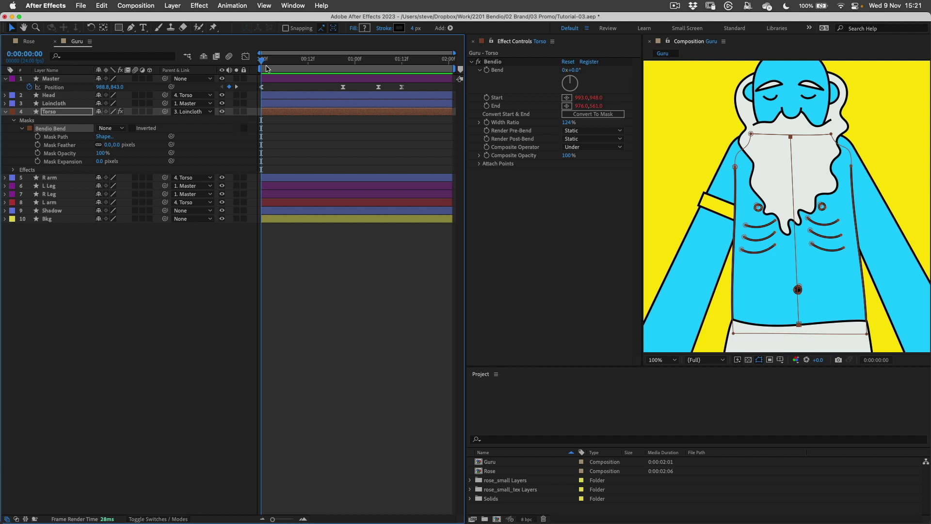
pyautogui.moveTo(264, 61); pyautogui.dragTo(370, 63)
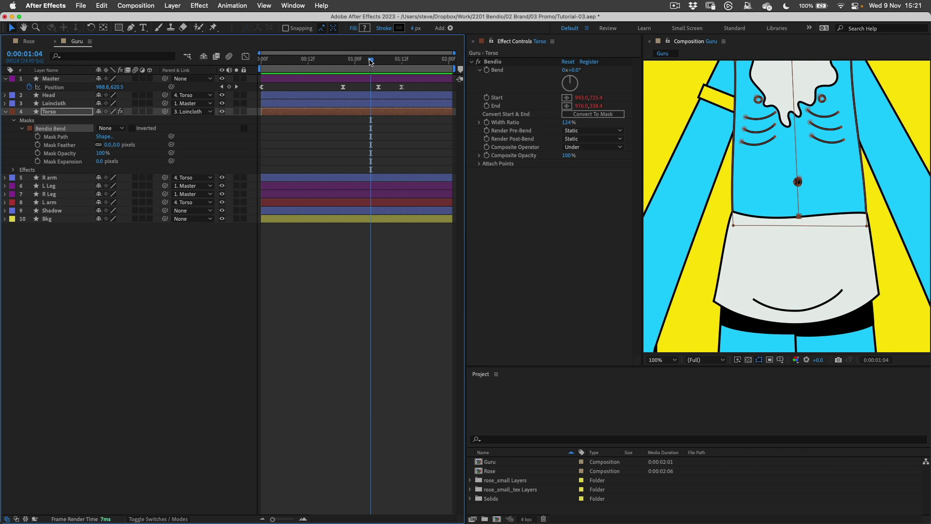
pyautogui.press('Home')
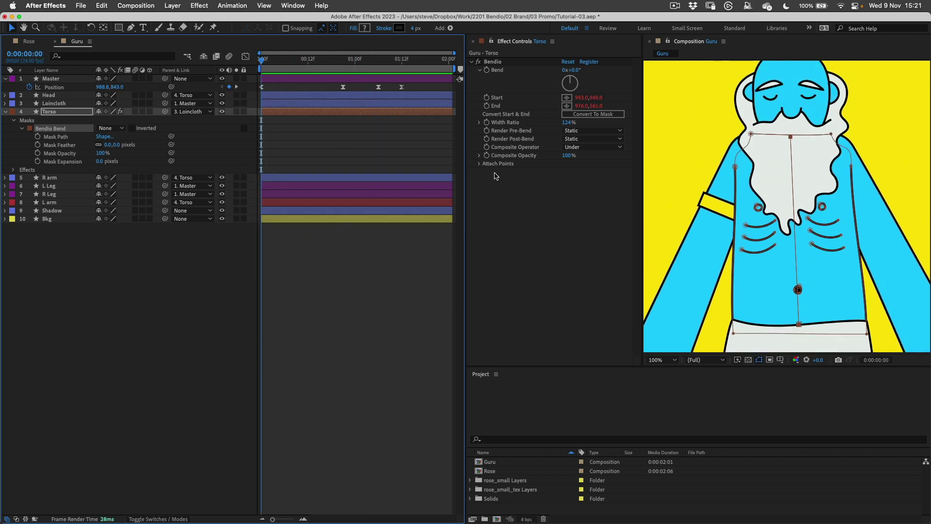
# Place torso attach points at 874,590 (left shoulder), 969,551 (beard top) and 1076,585 (right shoulder)
pyautogui.click(479, 165)
pyautogui.click(479, 165)
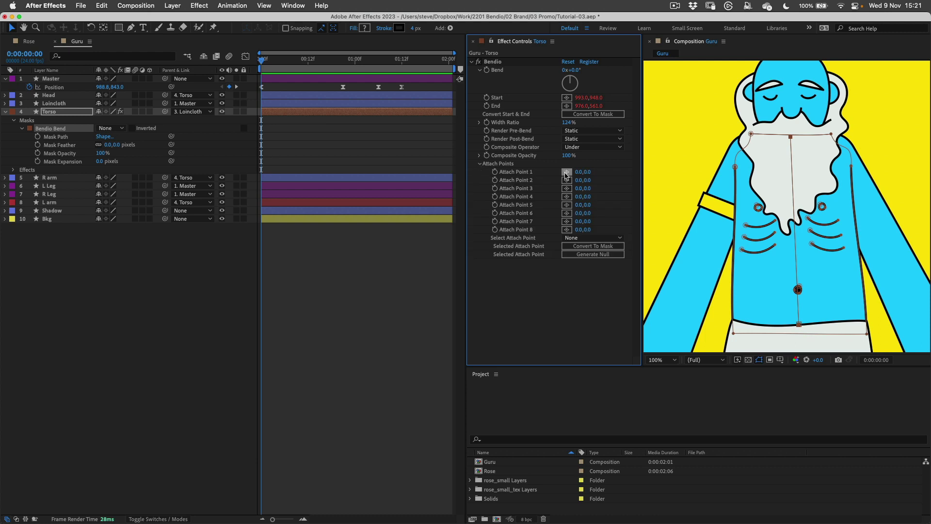
pyautogui.click(565, 174)
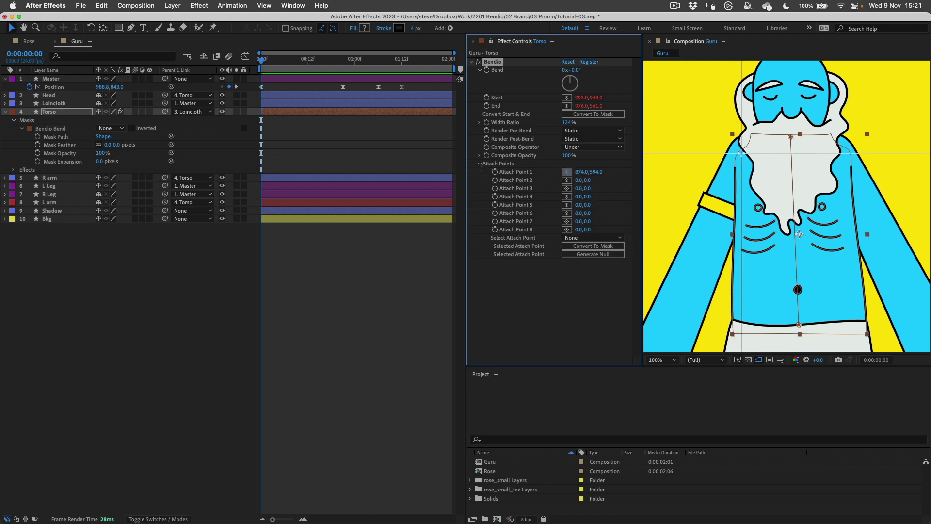
pyautogui.click(741, 150)
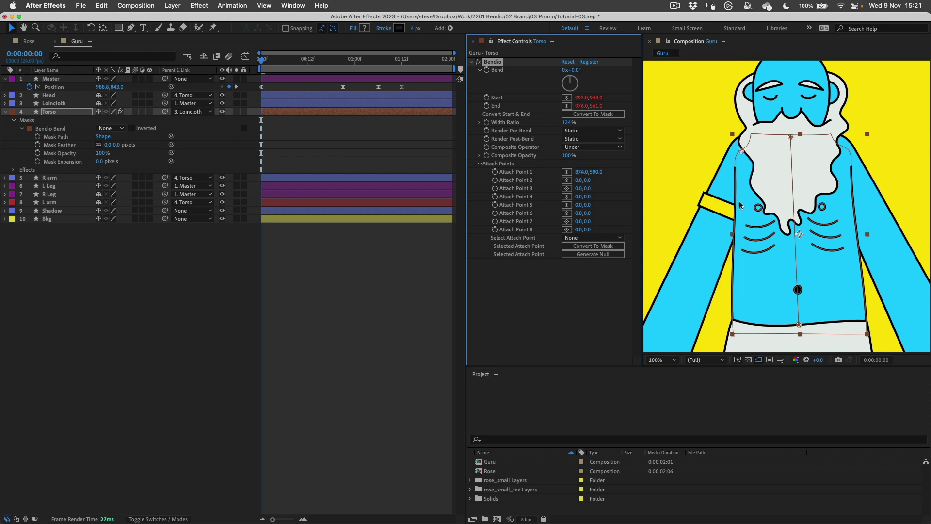
pyautogui.click(566, 180)
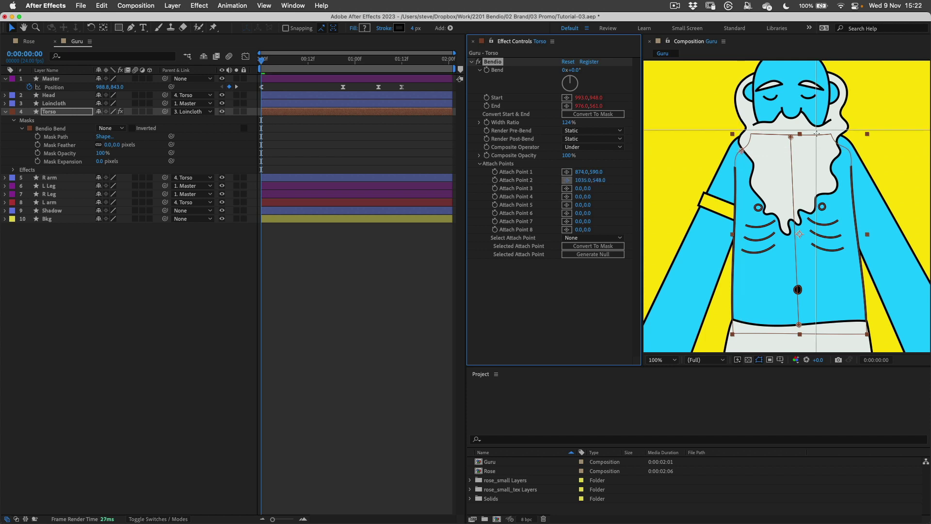
pyautogui.click(786, 132)
pyautogui.click(566, 188)
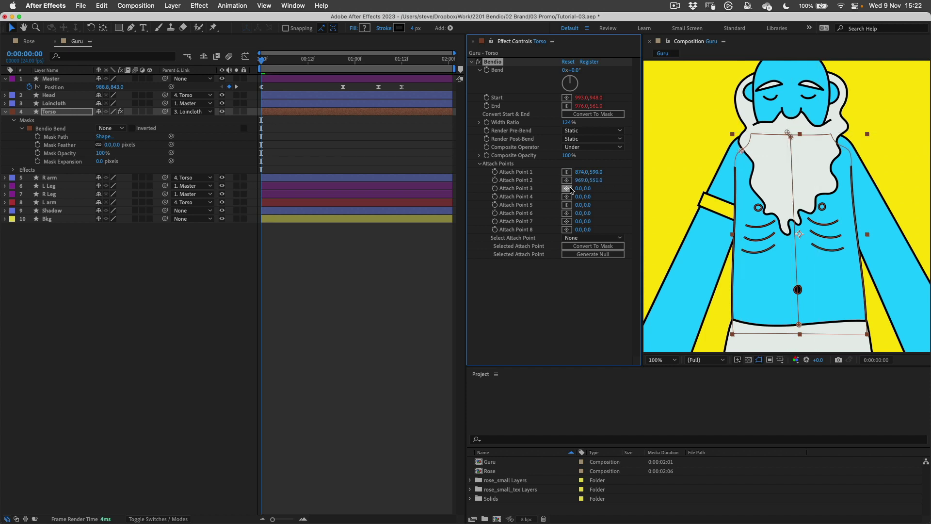
pyautogui.click(839, 148)
# Convert attach points 1, 2 and 3 into Bendio Attach Point masks on the Torso layer
pyautogui.click(610, 238)
pyautogui.click(579, 265)
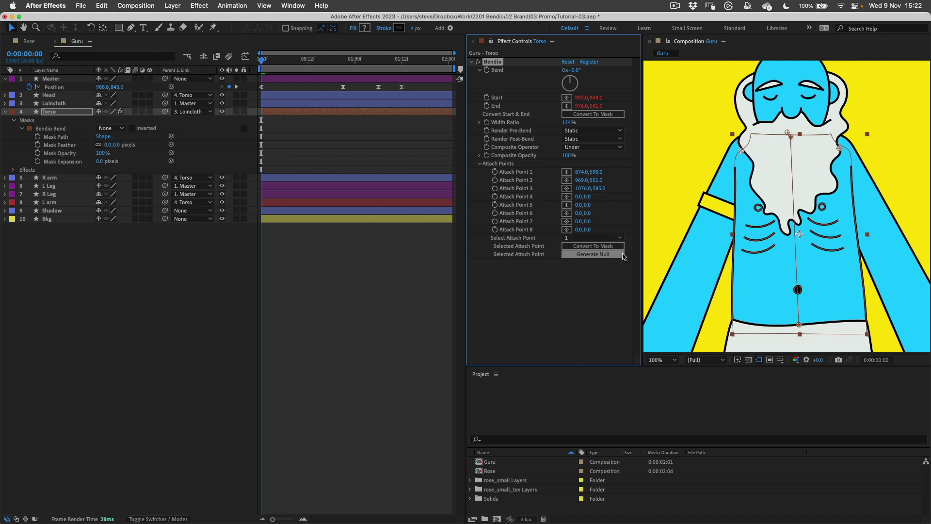
pyautogui.click(592, 246)
pyautogui.click(591, 238)
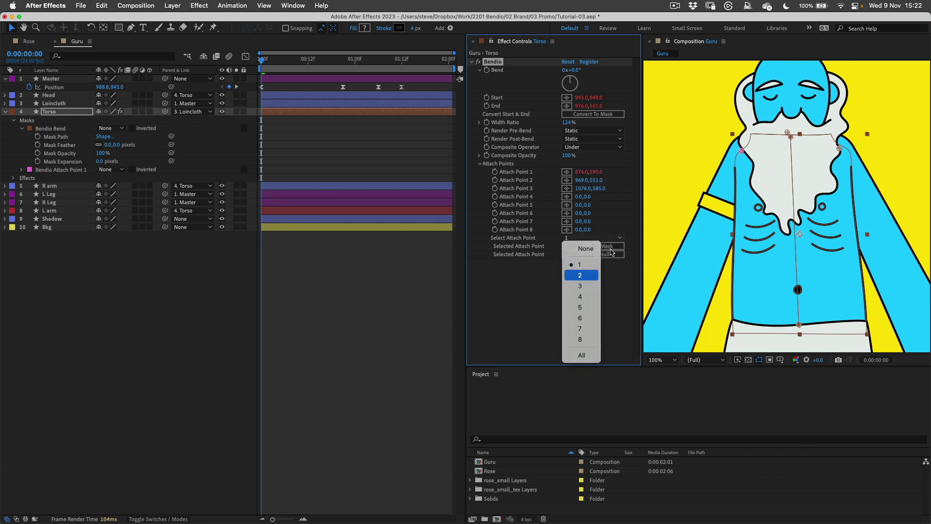
pyautogui.click(580, 273)
pyautogui.click(594, 242)
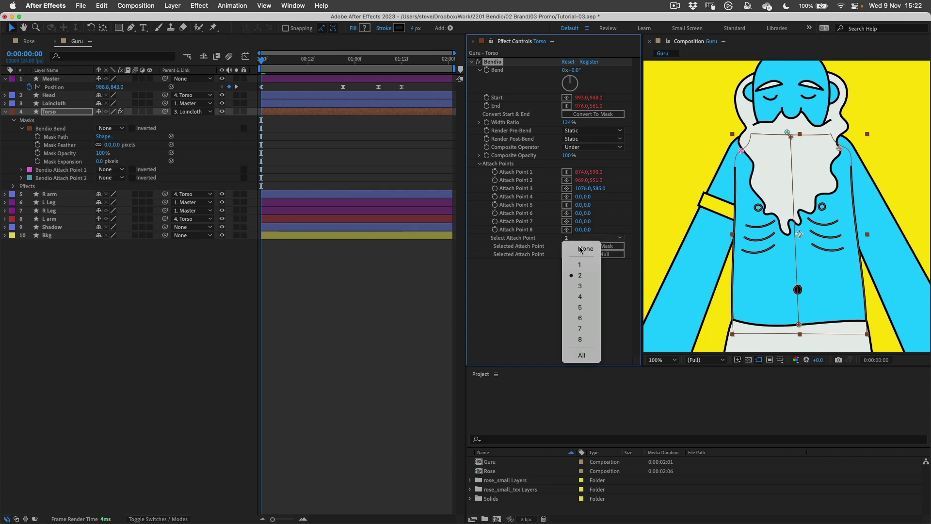
pyautogui.click(582, 289)
pyautogui.click(619, 246)
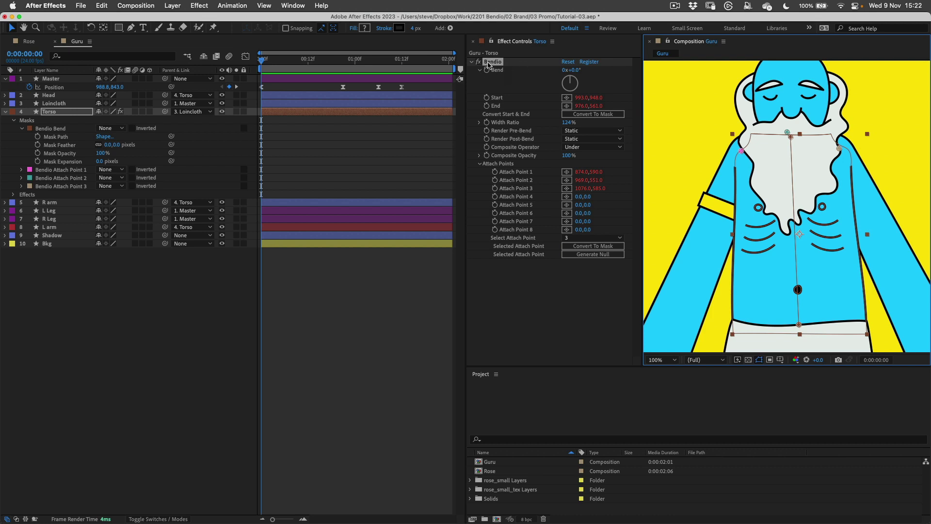
pyautogui.click(52, 112)
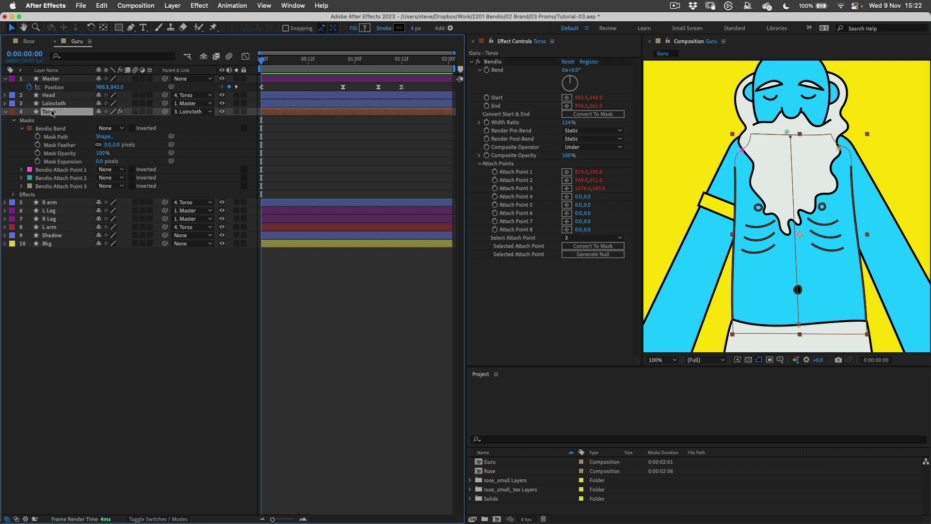
pyautogui.click(797, 330)
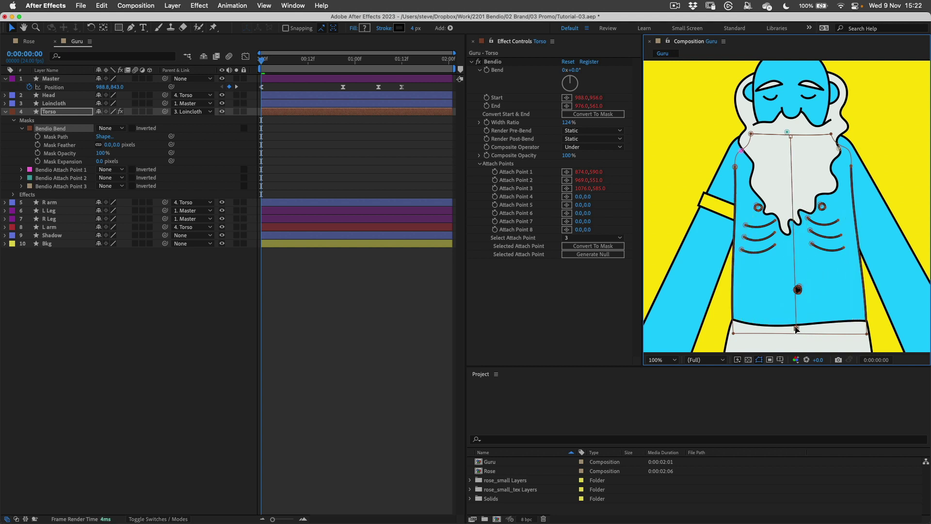
pyautogui.press('super+z')
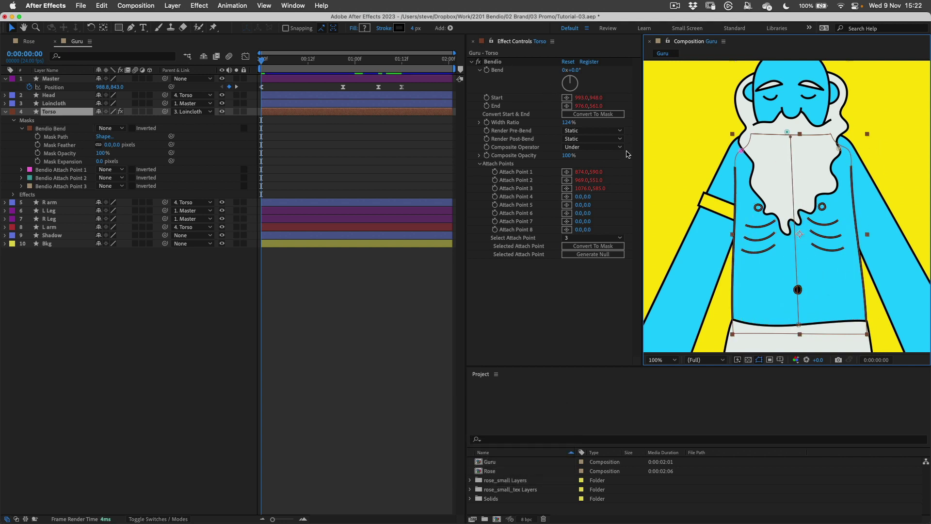
pyautogui.click(840, 150)
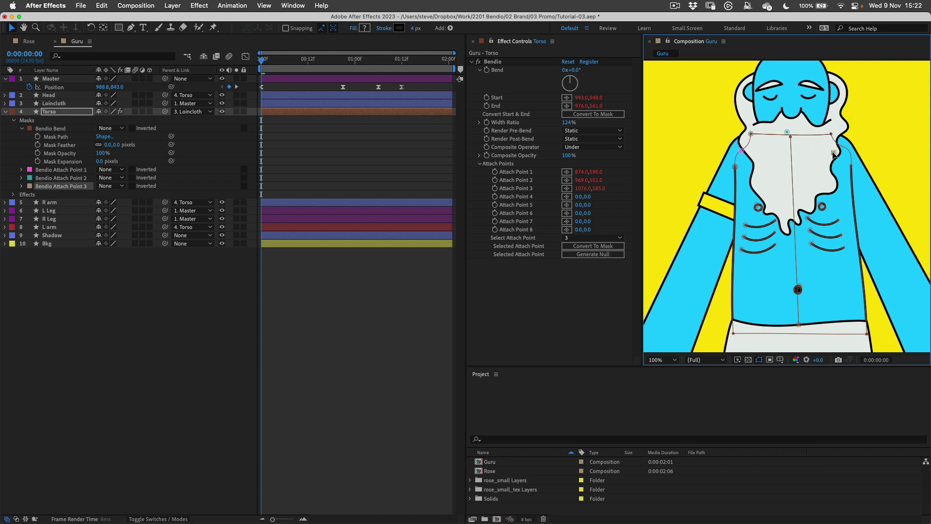
pyautogui.moveTo(833, 152); pyautogui.dragTo(827, 155)
pyautogui.press('super+z')
# Generate nulls for Bendio attach points 3, 2 and 1
pyautogui.click(616, 255)
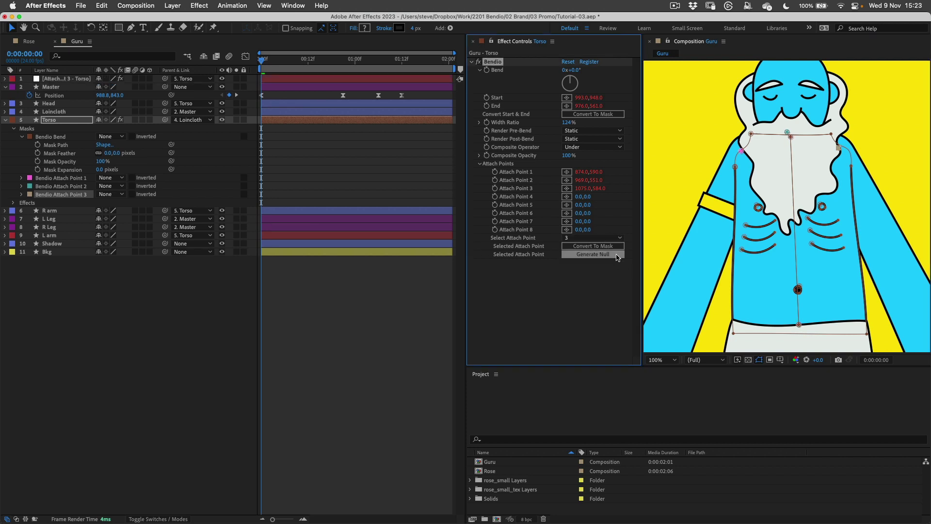
pyautogui.click(615, 238)
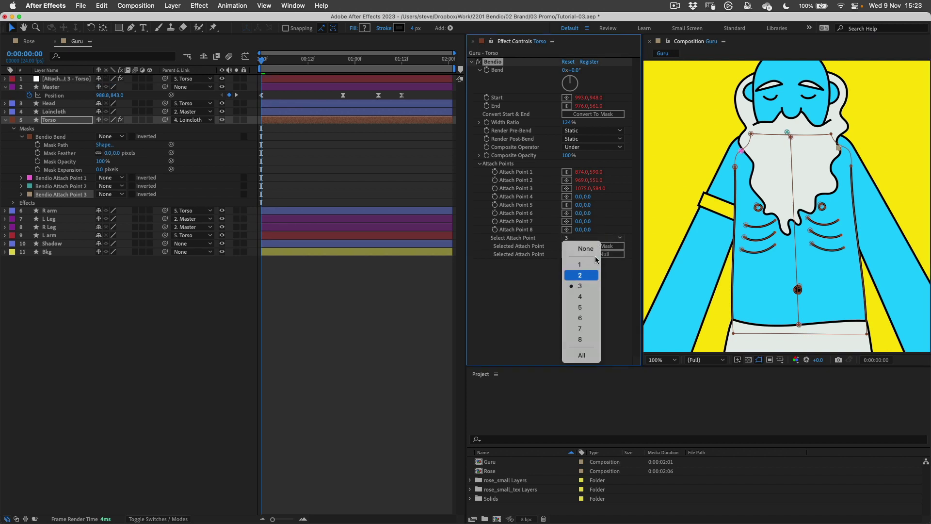
pyautogui.click(596, 260)
pyautogui.click(617, 255)
pyautogui.click(616, 238)
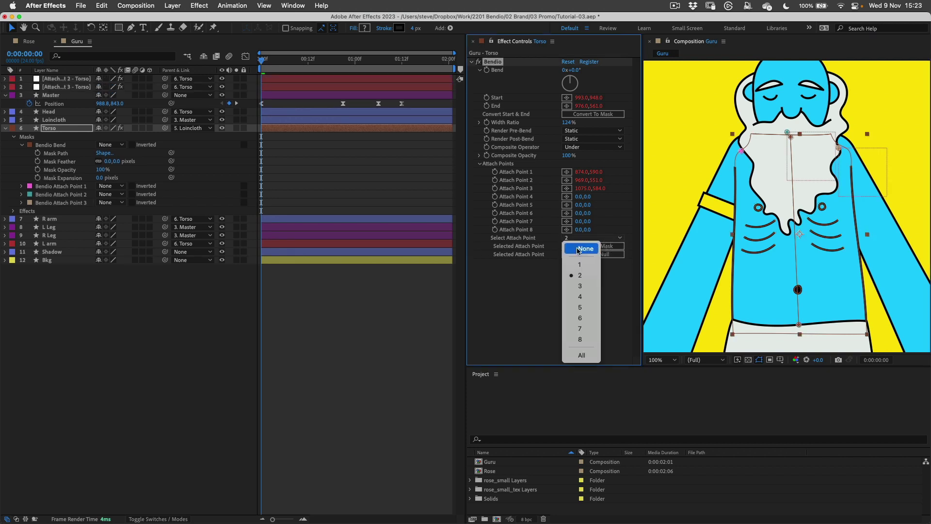
pyautogui.click(614, 250)
pyautogui.click(618, 256)
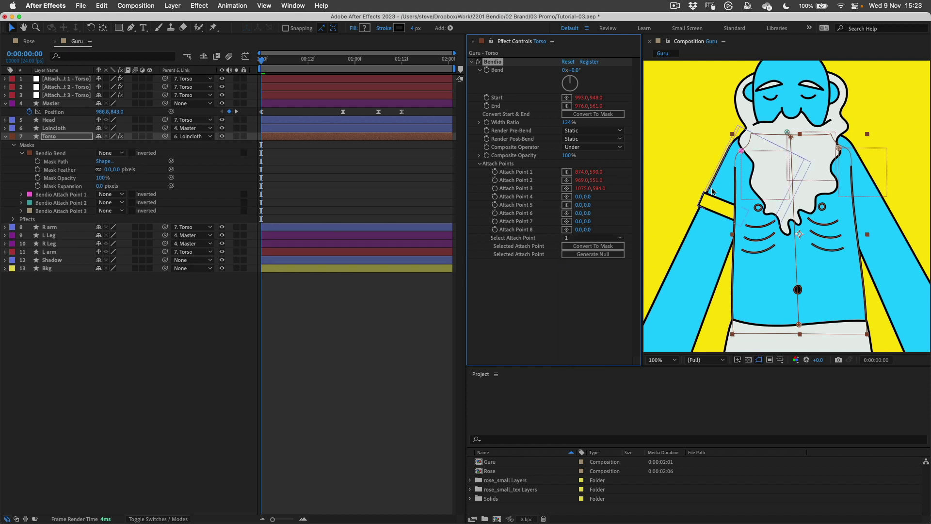
# Parent R arm, Head and L arm to the attach point 1, 2 and 3 nulls
pyautogui.click(53, 228)
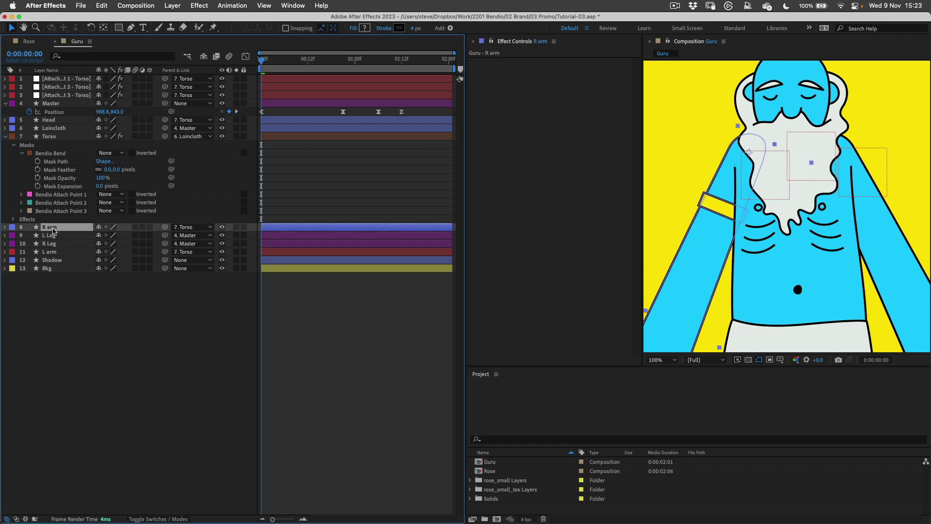
pyautogui.moveTo(165, 227); pyautogui.dragTo(69, 79)
pyautogui.click(70, 79)
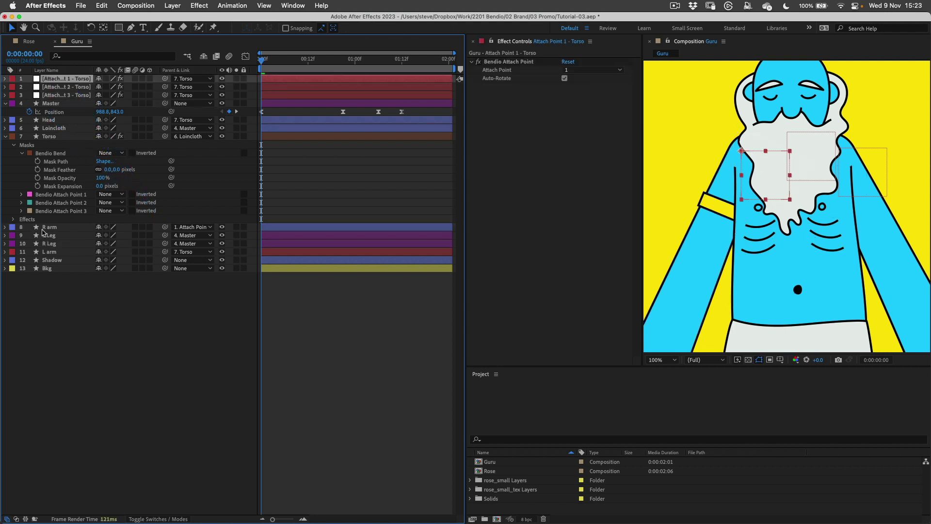
pyautogui.click(48, 119)
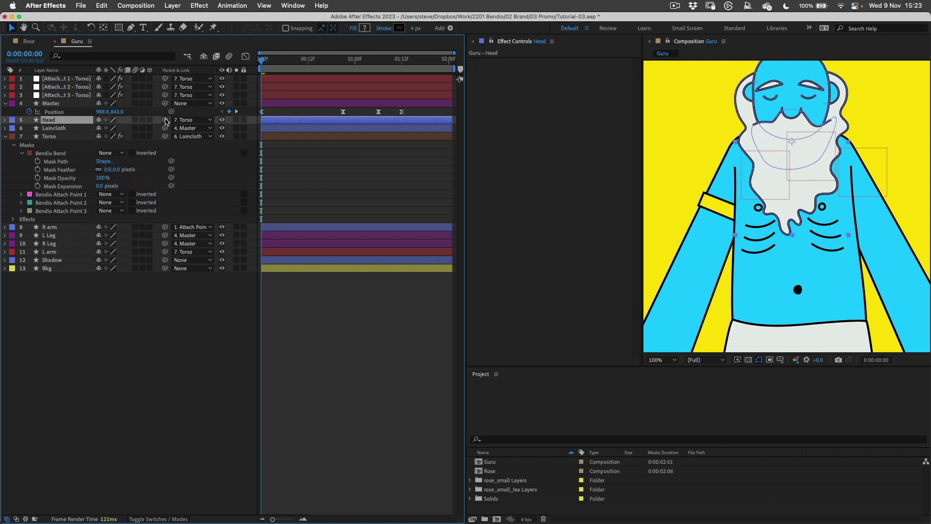
pyautogui.moveTo(165, 121); pyautogui.dragTo(70, 87)
pyautogui.click(54, 252)
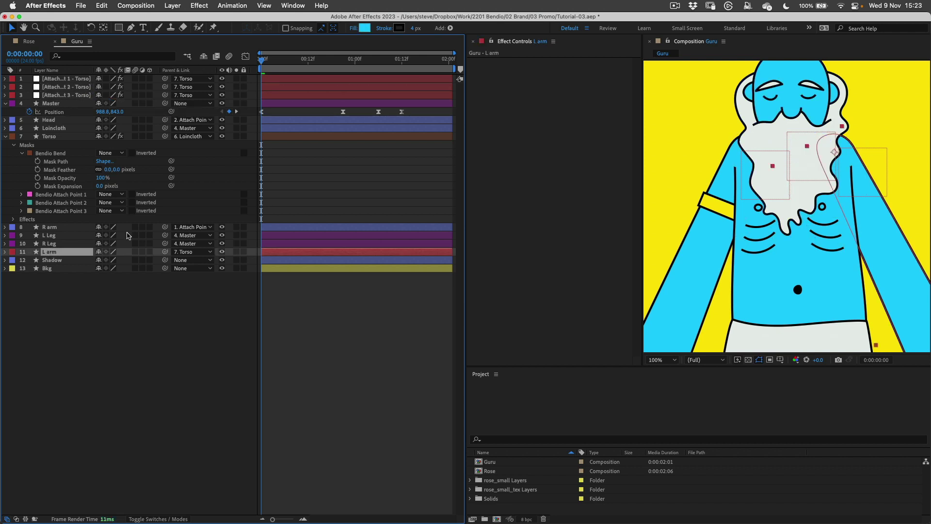
pyautogui.moveTo(166, 251); pyautogui.dragTo(88, 95)
# At frame 23, set the torso's Bendio Bend to 60°, then scrub to preview
pyautogui.click(57, 136)
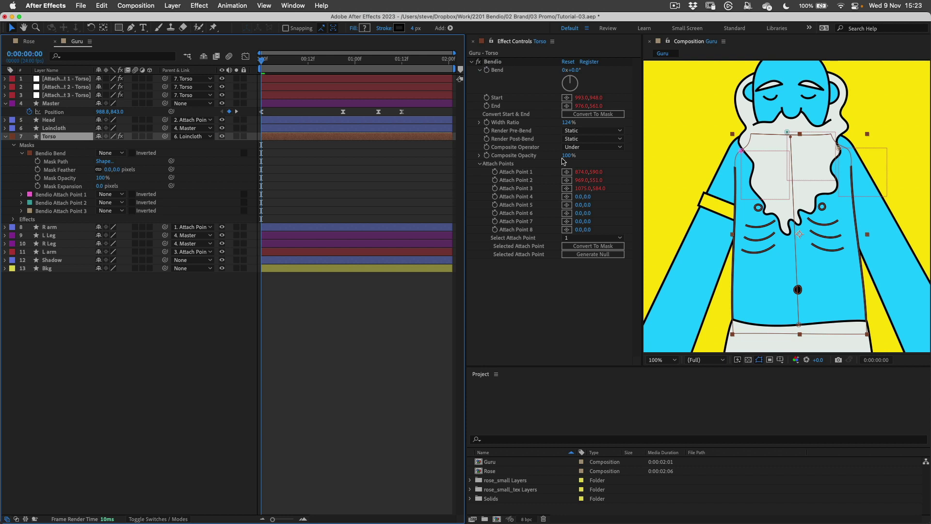
pyautogui.click(488, 72)
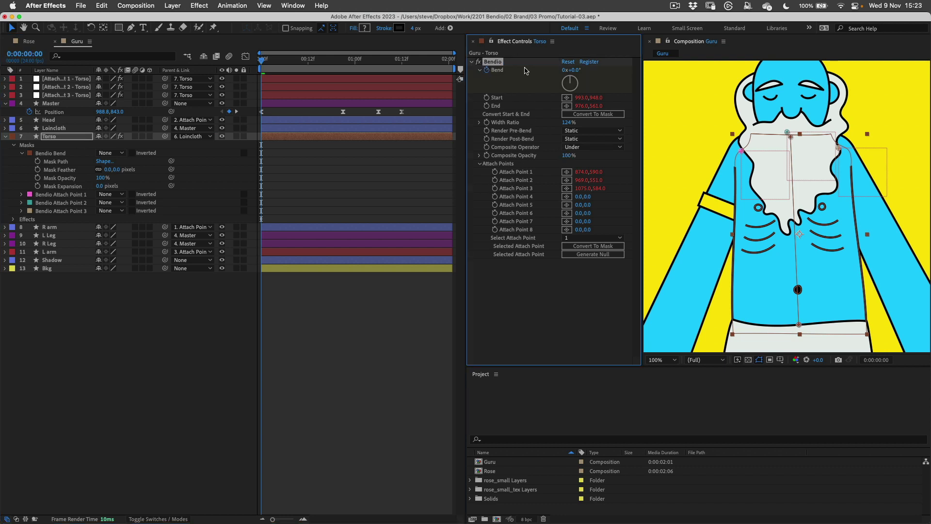
pyautogui.press(',')
pyautogui.press(',')
pyautogui.press(',')
pyautogui.press(',')
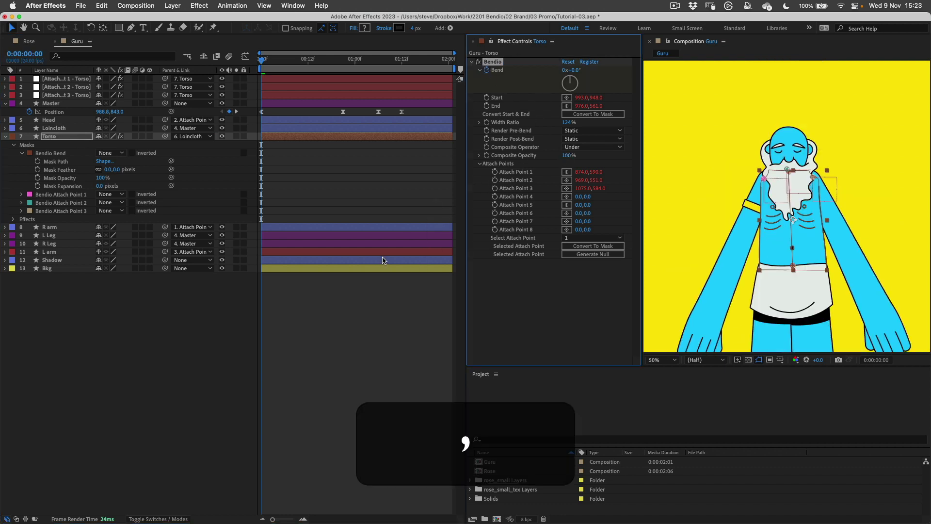
pyautogui.press('space')
pyautogui.moveTo(786, 202); pyautogui.dragTo(795, 207)
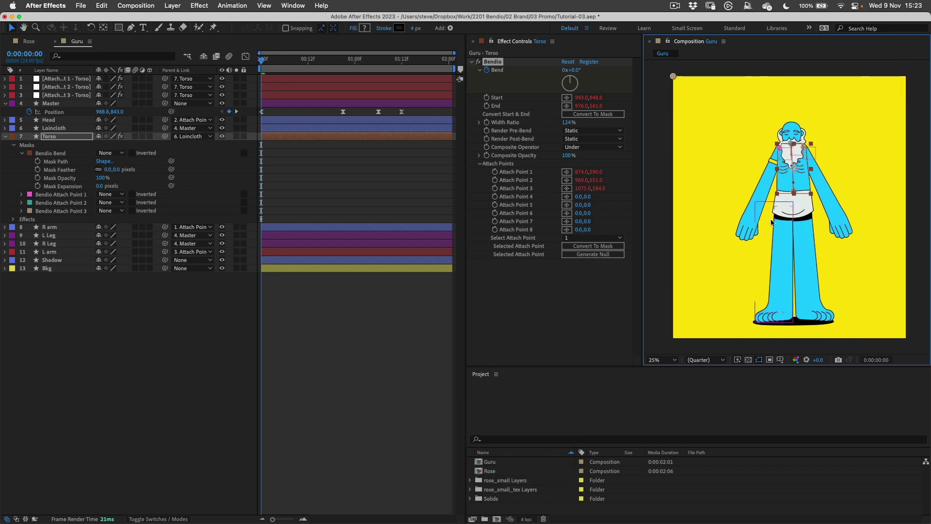
pyautogui.moveTo(281, 56); pyautogui.dragTo(352, 58)
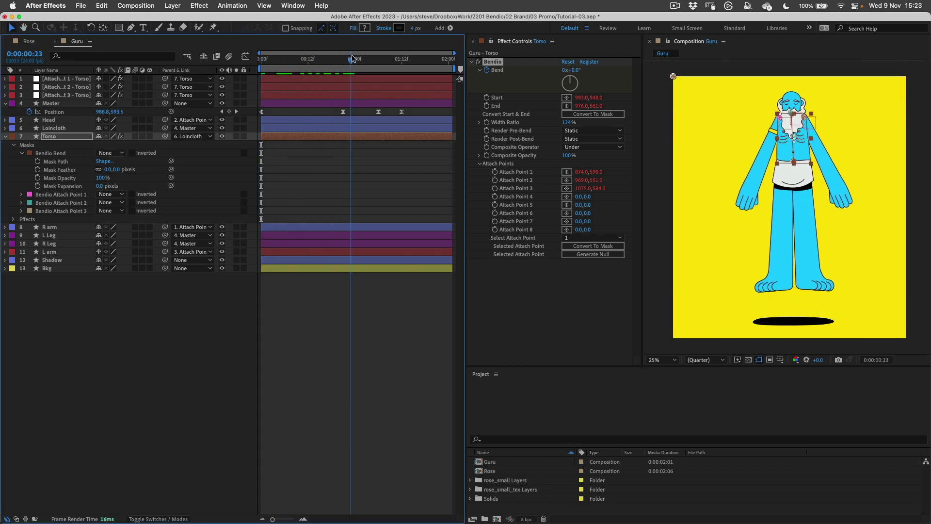
pyautogui.moveTo(571, 70); pyautogui.dragTo(611, 81)
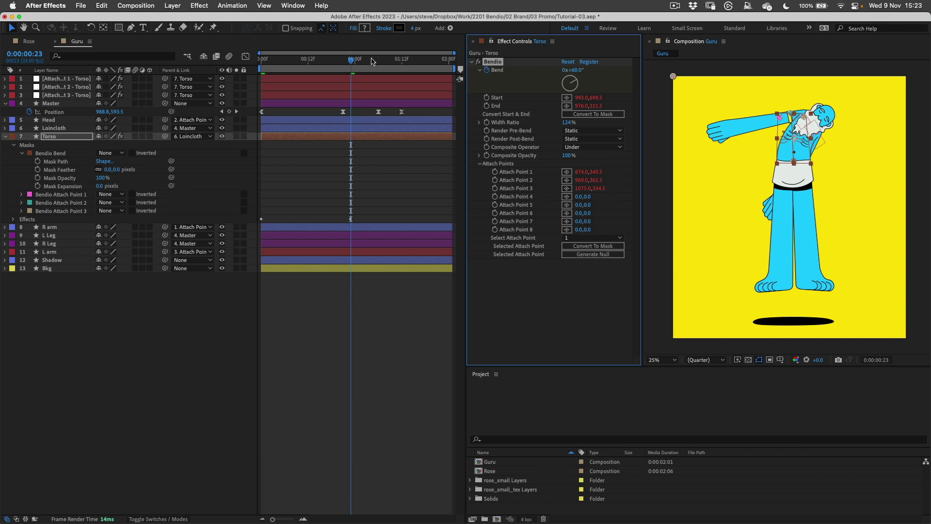
pyautogui.moveTo(352, 61)
pyautogui.mouseDown()
pyautogui.moveTo(260, 63)
pyautogui.moveTo(370, 65)
pyautogui.moveTo(235, 66)
pyautogui.moveTo(401, 66)
pyautogui.moveTo(261, 66)
pyautogui.mouseUp()
pyautogui.click(161, 340)
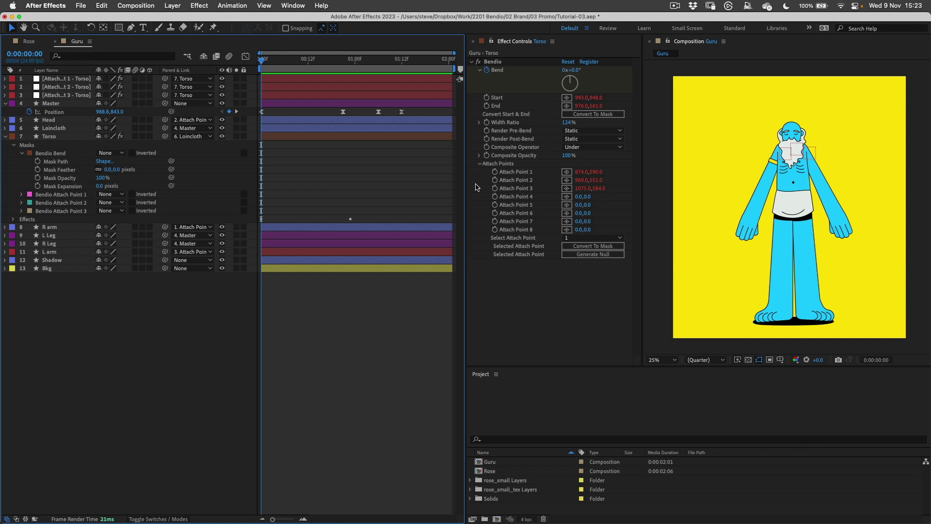
pyautogui.click(51, 227)
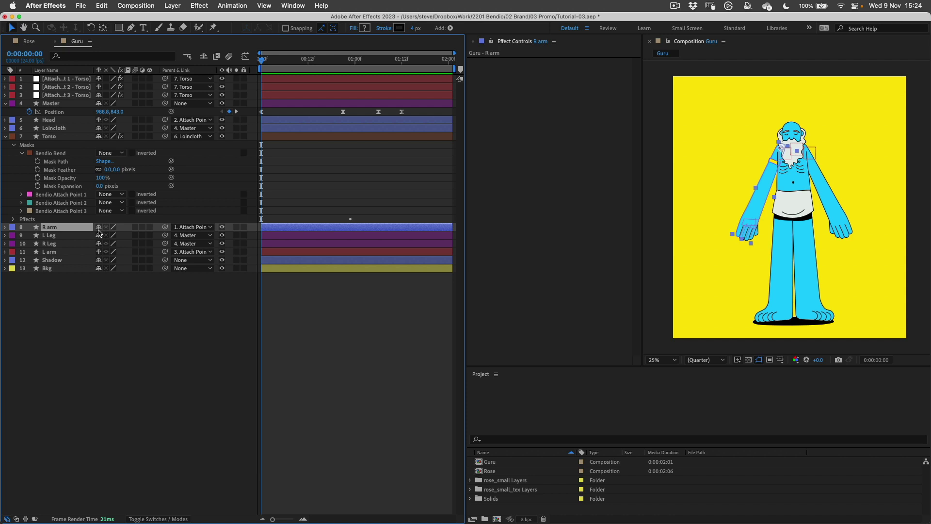
pyautogui.click(46, 138)
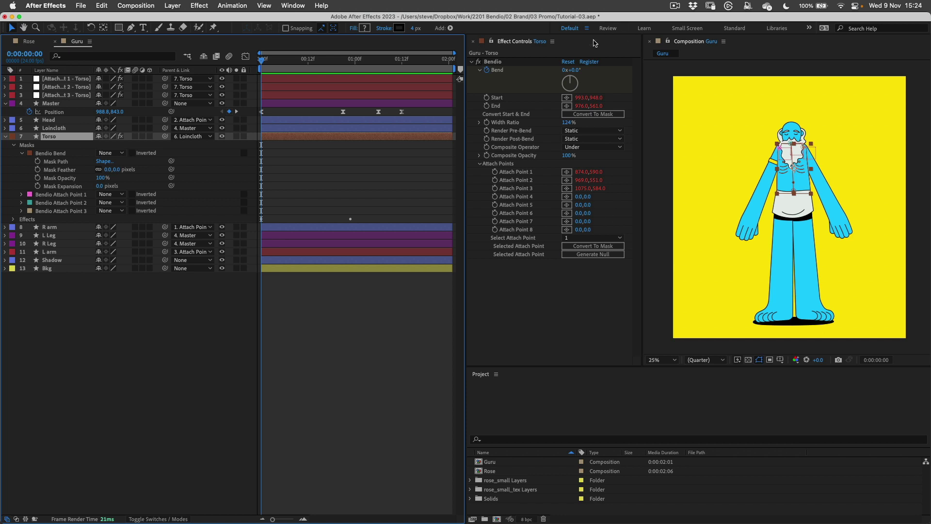
pyautogui.click(605, 118)
pyautogui.click(599, 118)
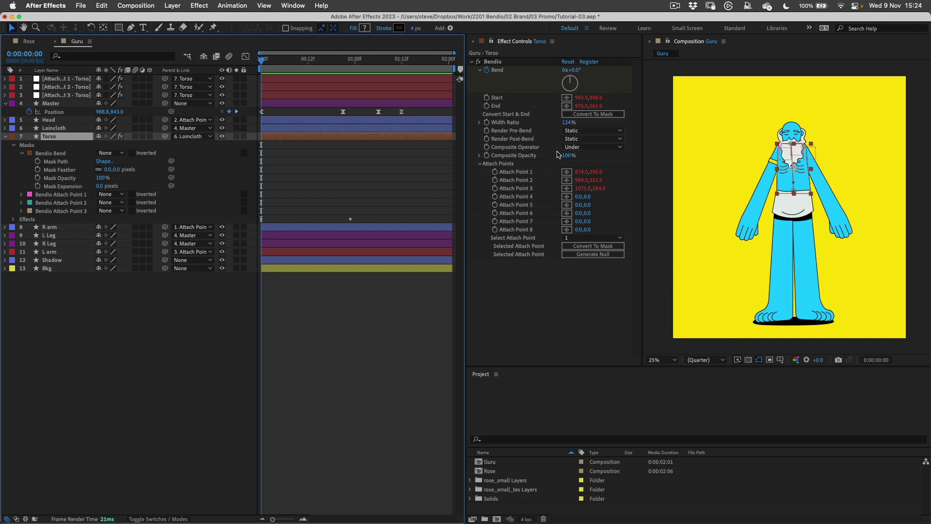